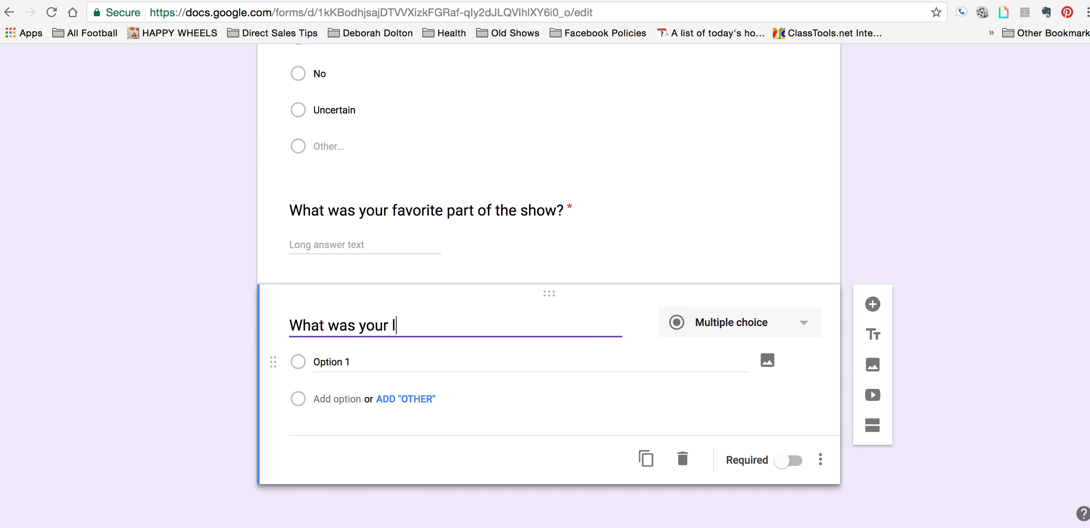
Complete the new question's title as "What was your LEAST favorite part of the show?"
type("ite part o")
key("BackSpace")
type("of the show?")
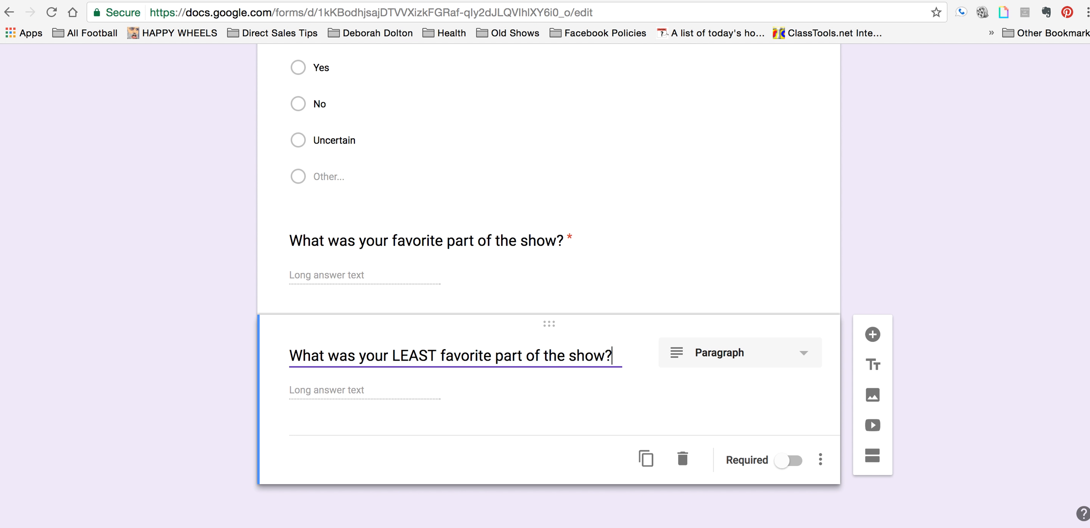
Add a question titled "May I contact you about your feedback if I'd like to learn more?"
left_click(873, 334)
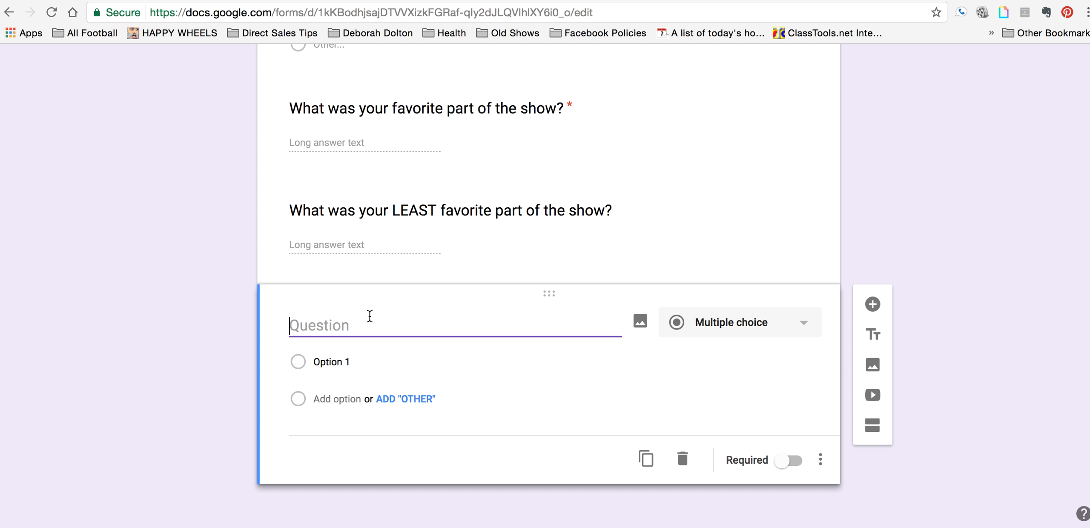
type("May I ca")
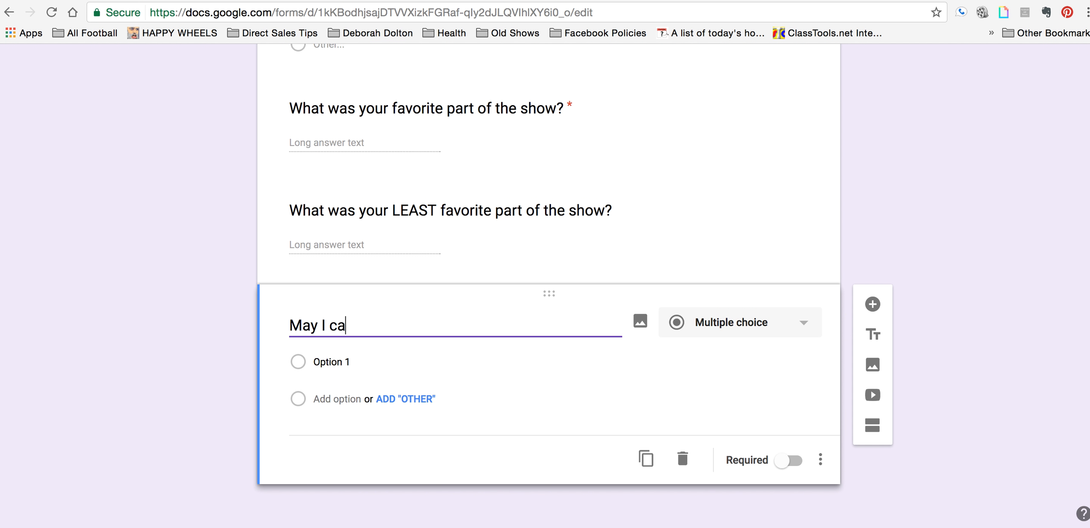
key("BackSpace")
type("ontact you ")
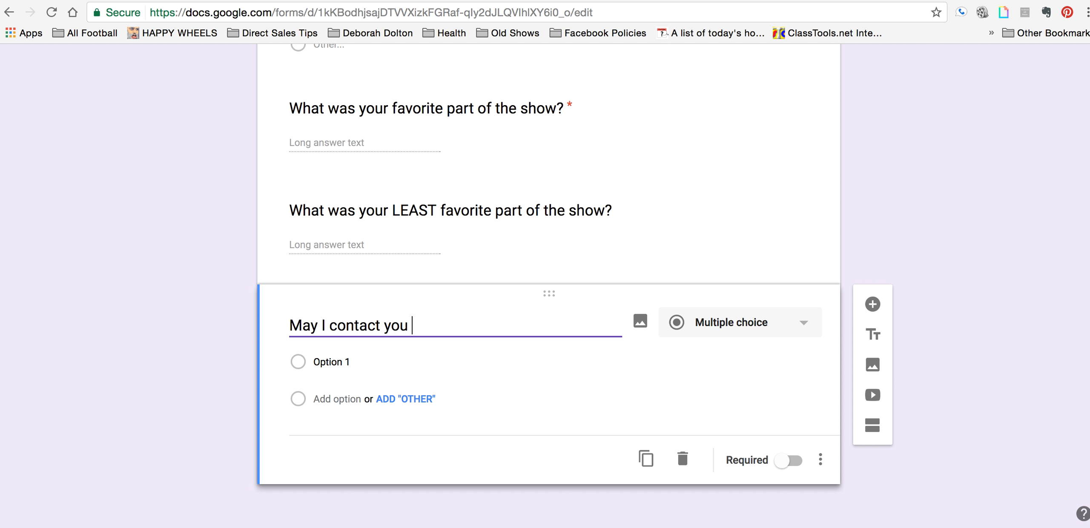
type("about your ")
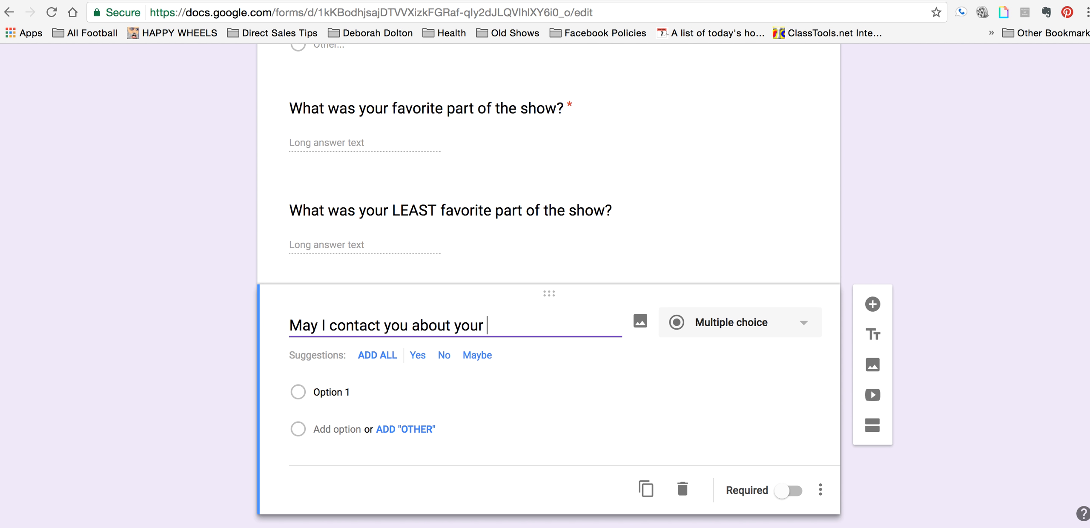
type("feedback if I'd like to ")
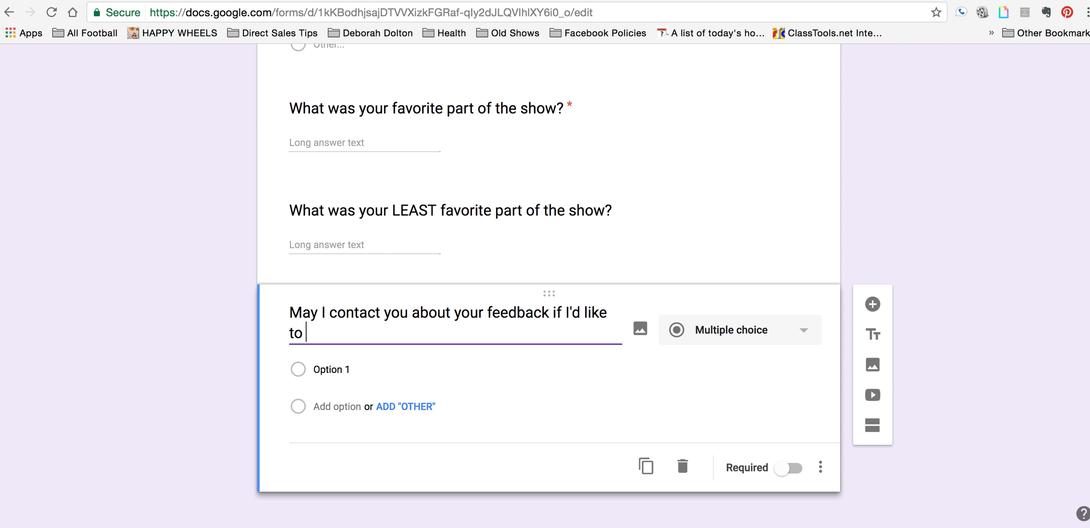
type("learn more?")
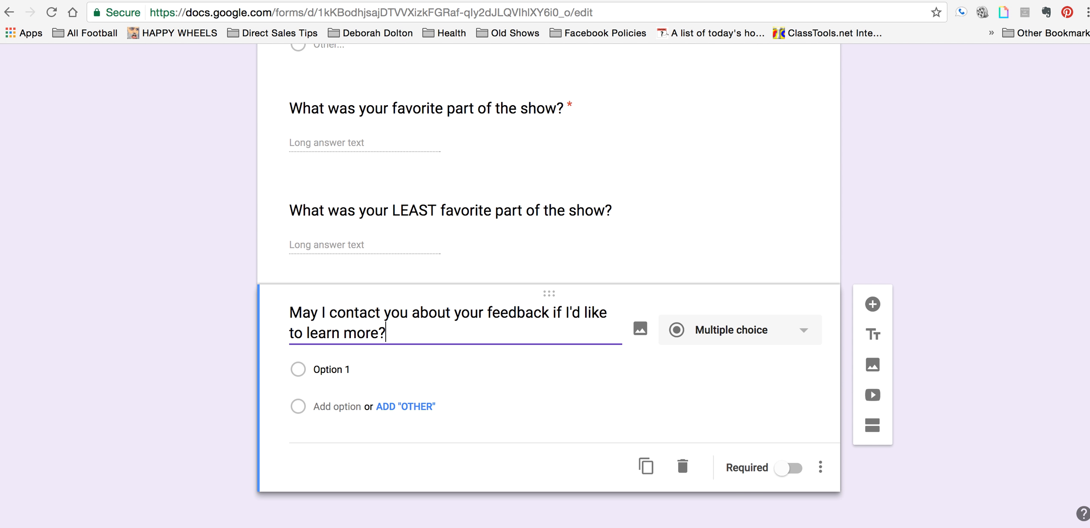
left_click(601, 352)
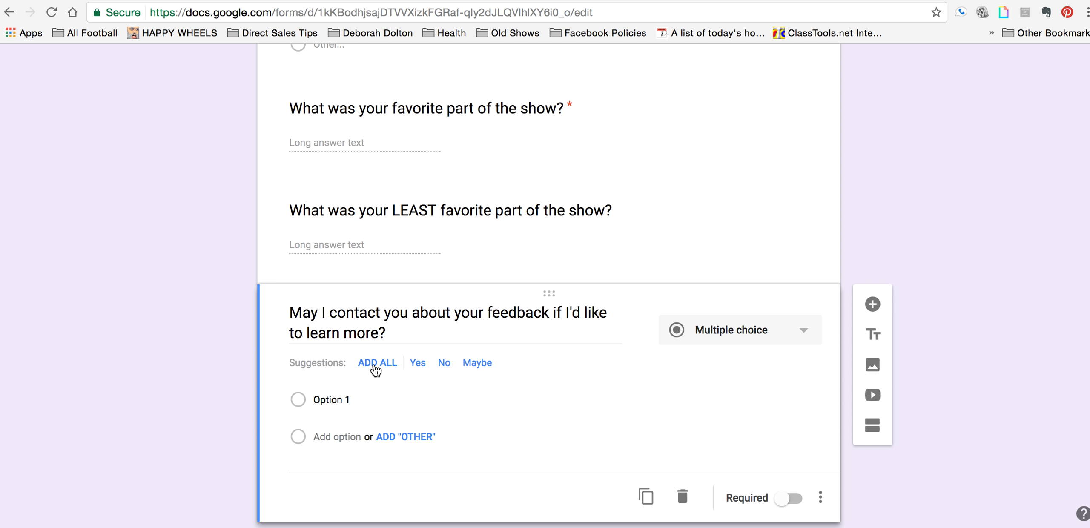
Give the contact question the answers "Yes, please do.", "No, please don't." and Other, and make it required
left_click(361, 397)
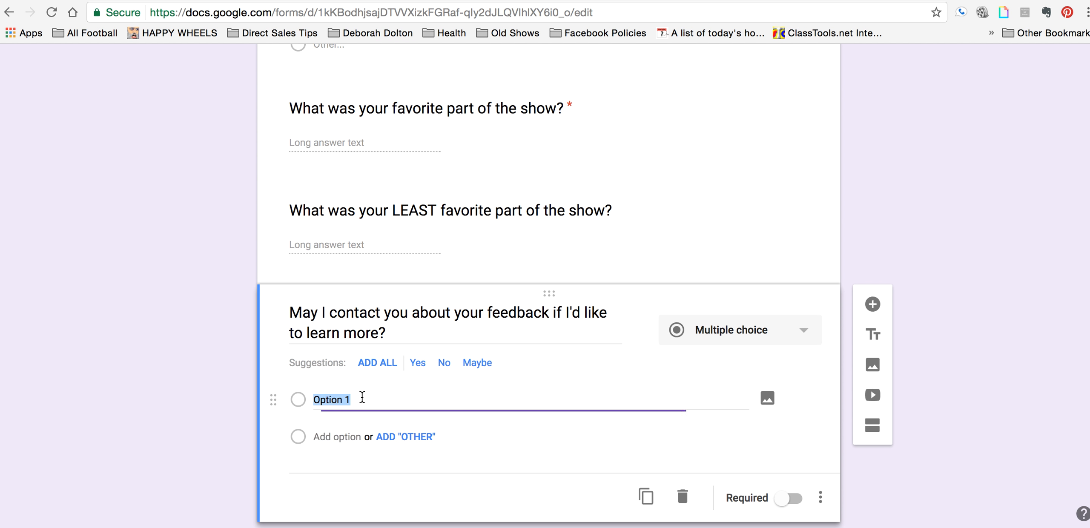
type("Yes, pleas")
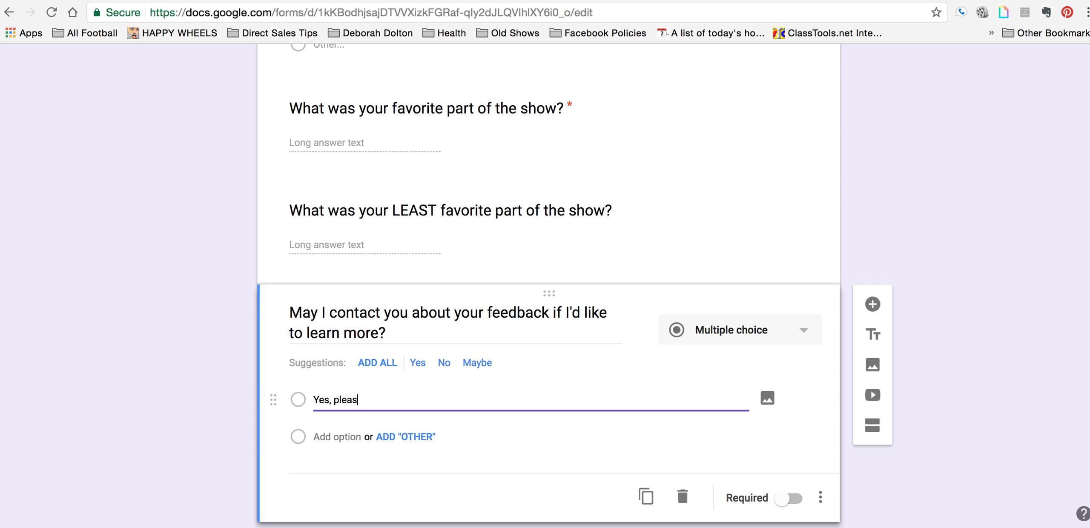
type("e do.")
left_click(358, 437)
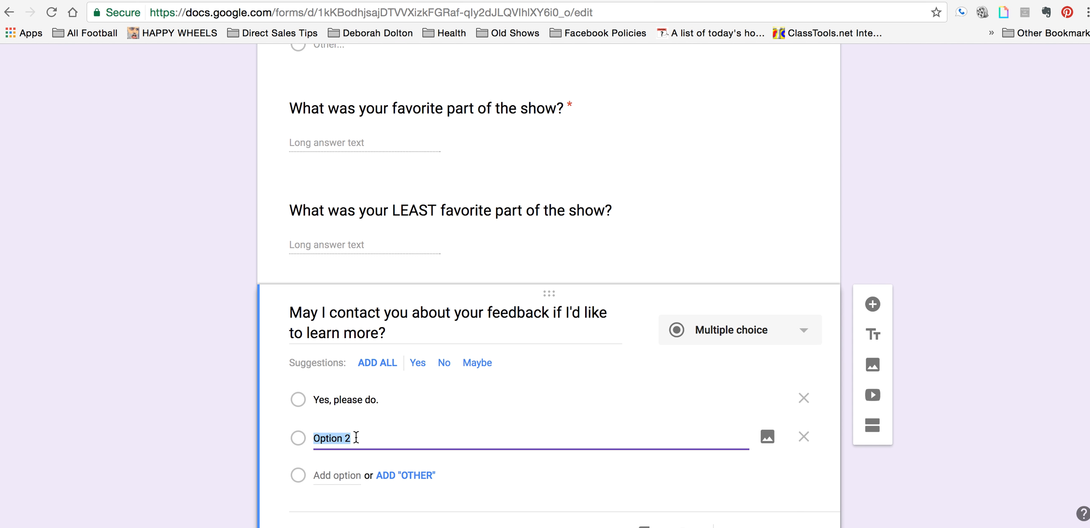
type("No, please don't.")
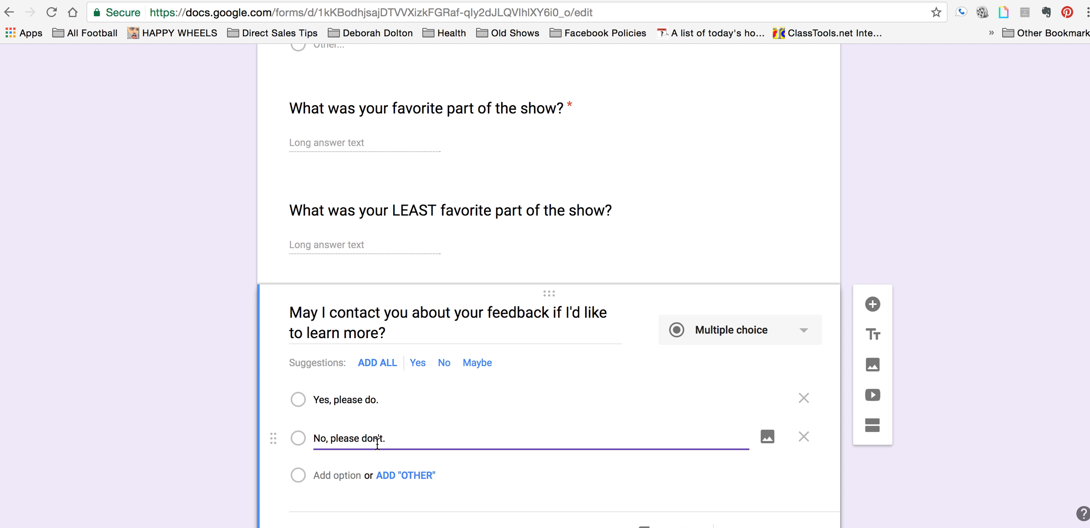
left_click(415, 476)
scroll(574, 429, "down", 3)
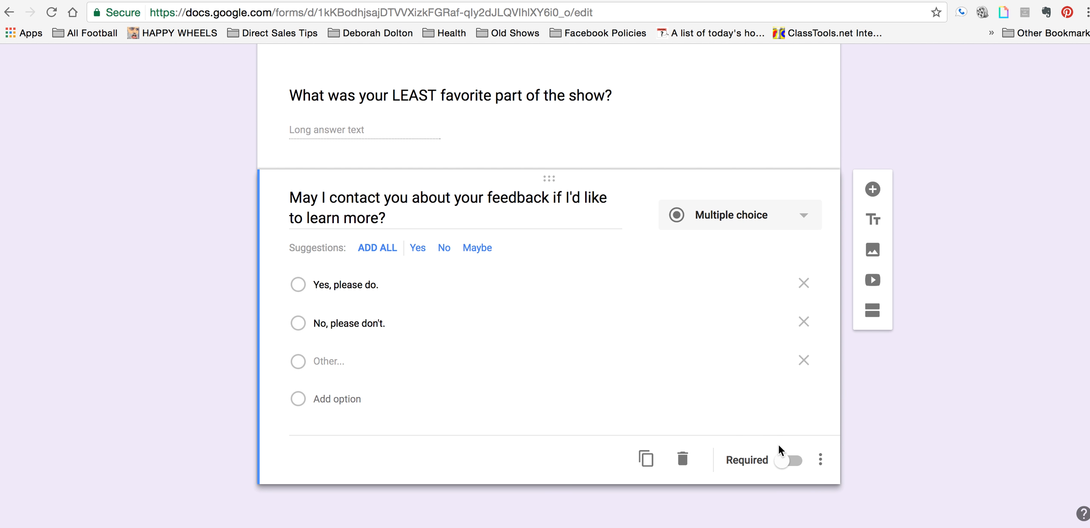
left_click(785, 463)
Add a second section to the form and title it "DID YOU PLACE AN ORDER?"
left_click(875, 316)
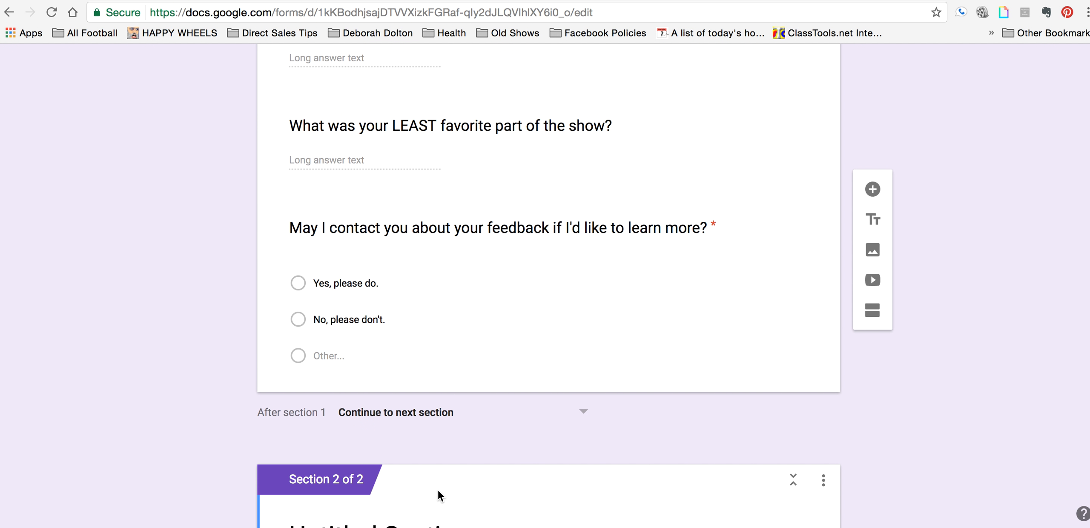
scroll(434, 493, "down", 3)
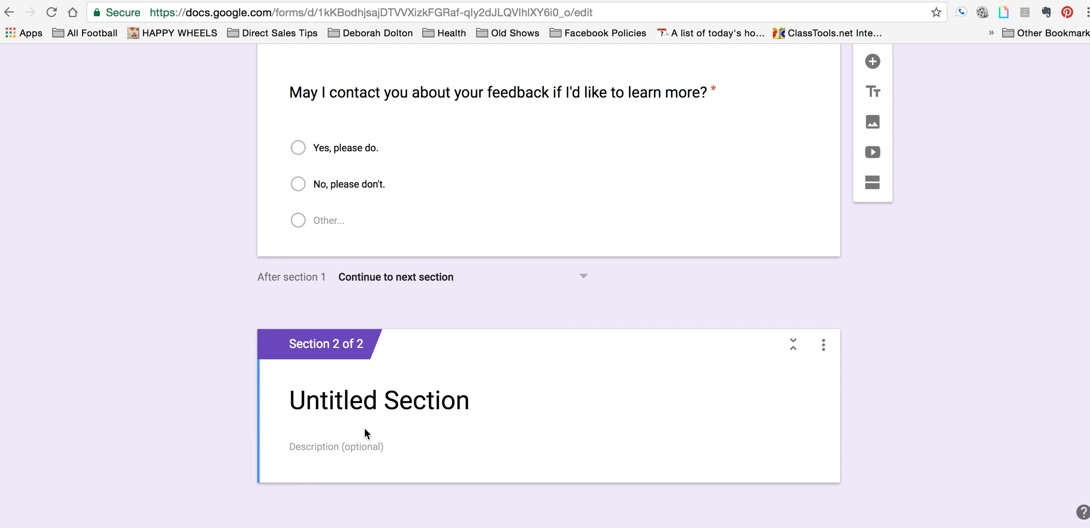
left_click(388, 403)
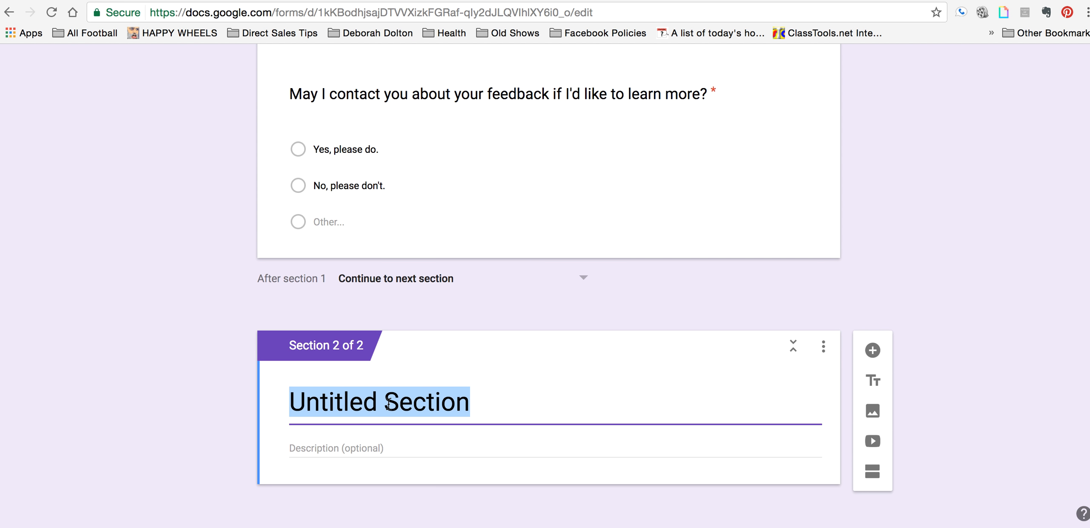
type("Did yo")
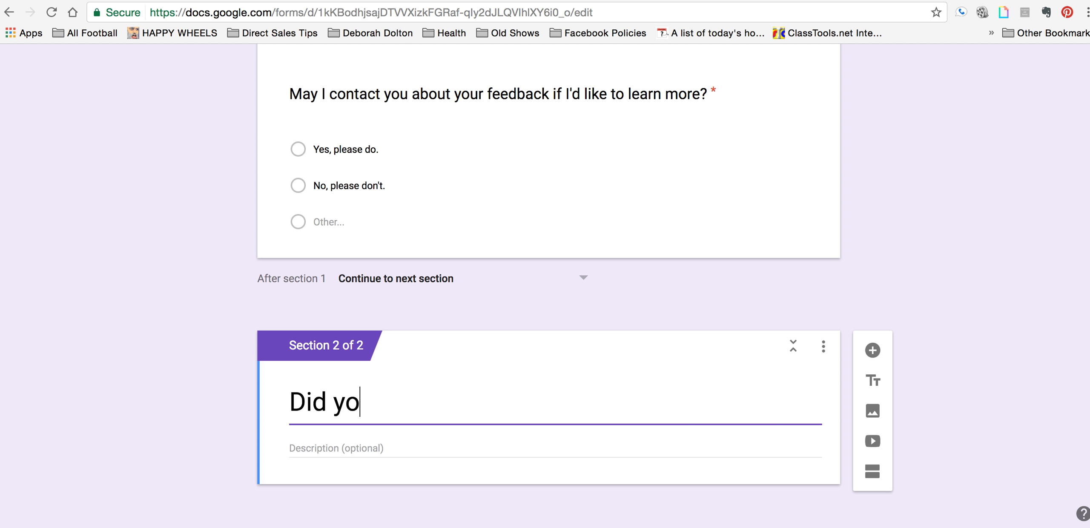
type("u place")
key("BackSpace")
key("BackSpace")
key("BackSpace")
key("BackSpace")
key("BackSpace")
key("BackSpace")
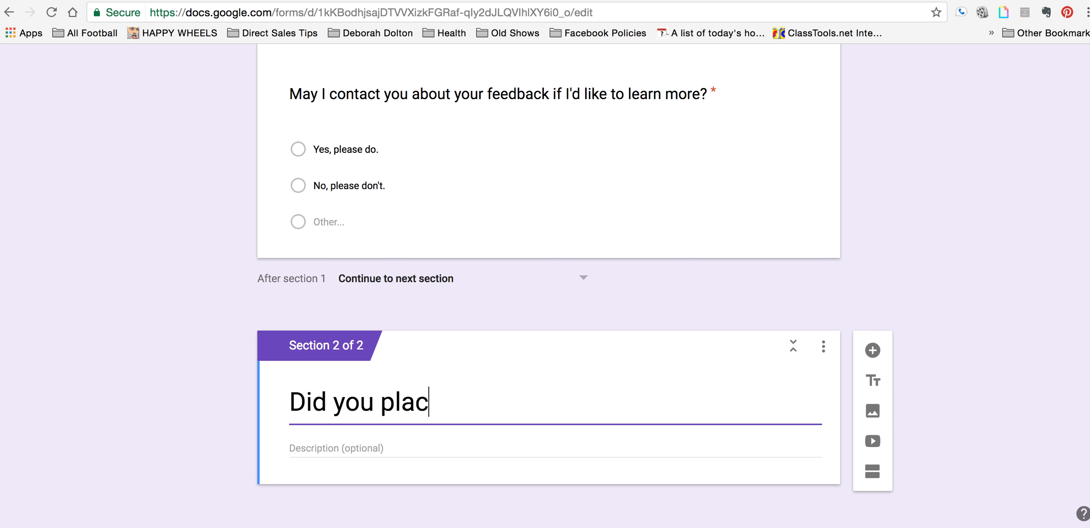
key("BackSpace")
key("BackSpace")
key("BackSpace")
key("BackSpace")
key("BackSpace")
key("BackSpace")
key("BackSpace")
type("ID")
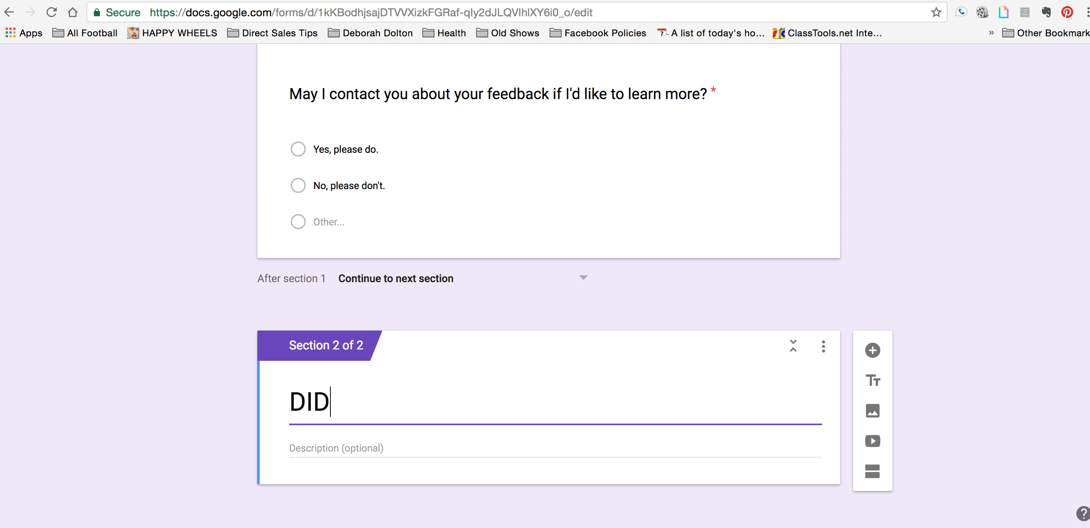
type(" YOU PLACE AN ")
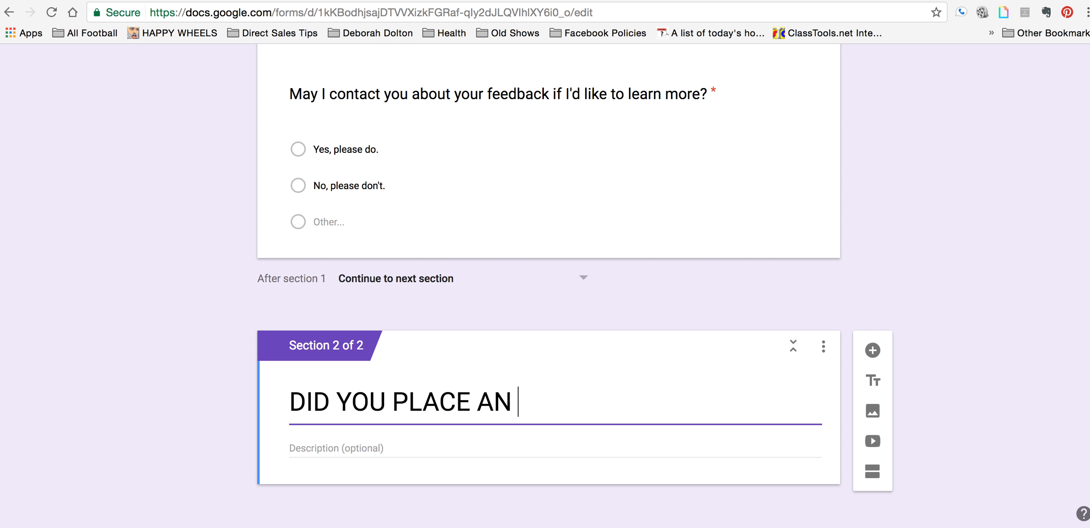
type("ORDER?")
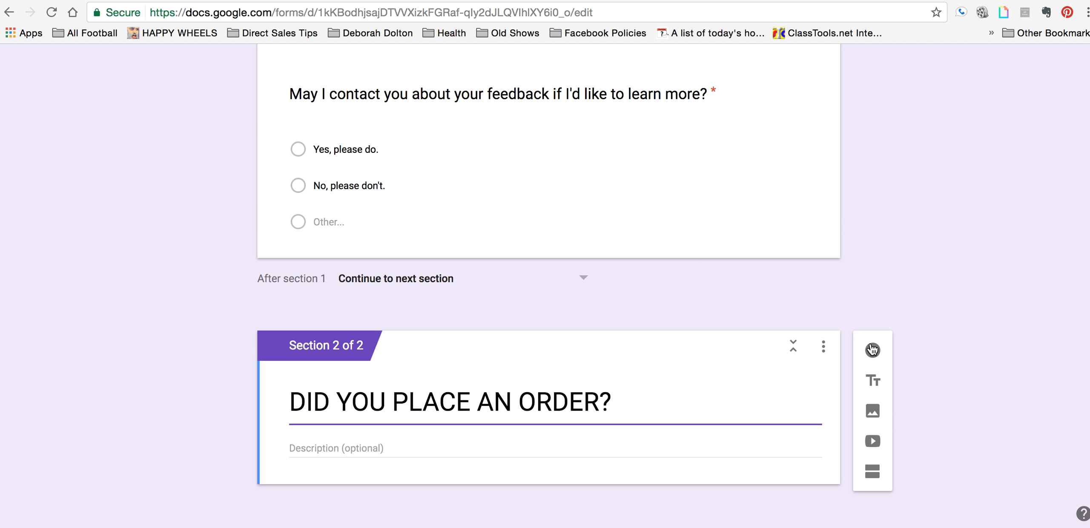
Add a multiple-choice question to section 2 titled "Did you place an order during the show?"
left_click(872, 349)
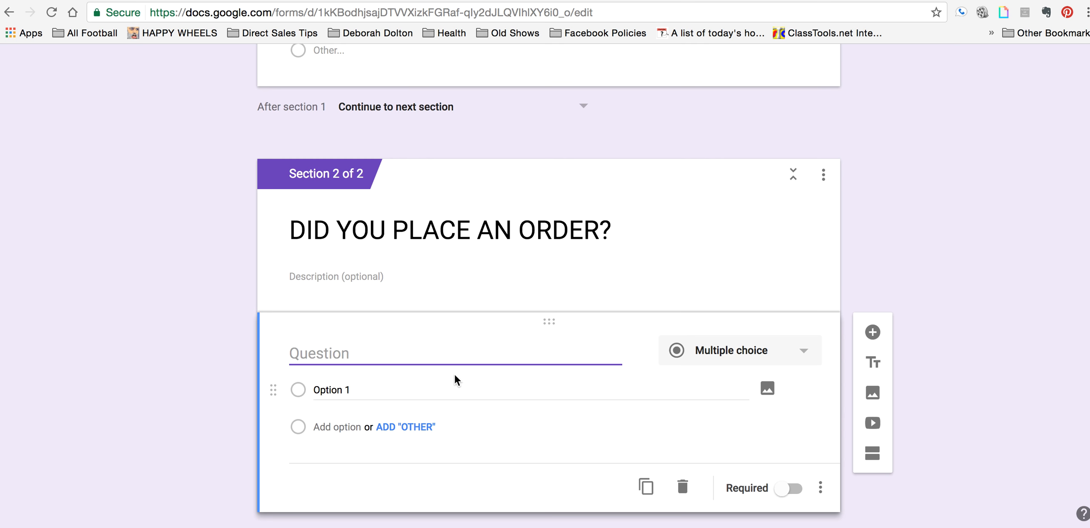
type("Did you place n order during the show?")
left_click(389, 357)
type("a")
Give the question about ordering during the show the answers "Yes" and "No", and make it required
left_click(365, 417)
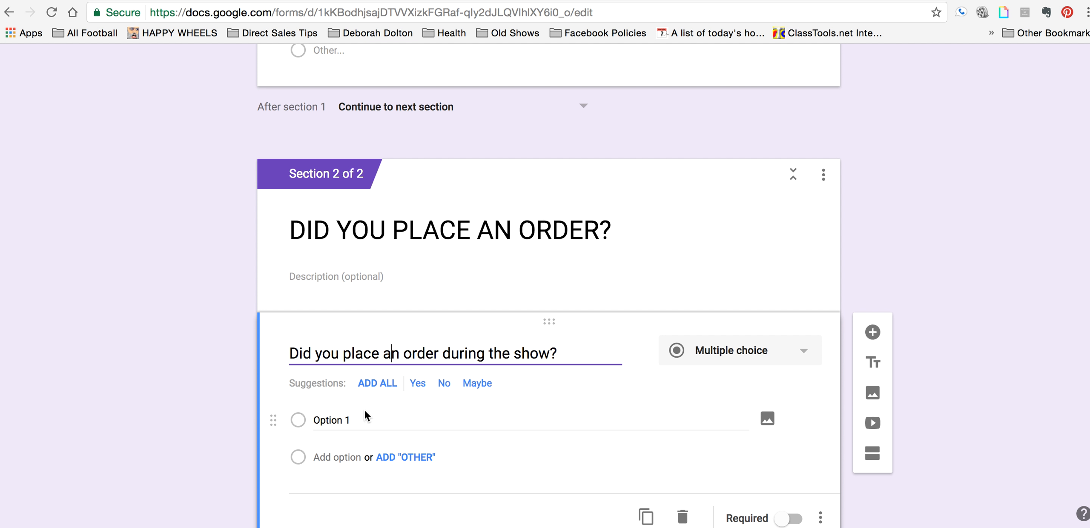
type("Yes")
left_click(357, 447)
type("M")
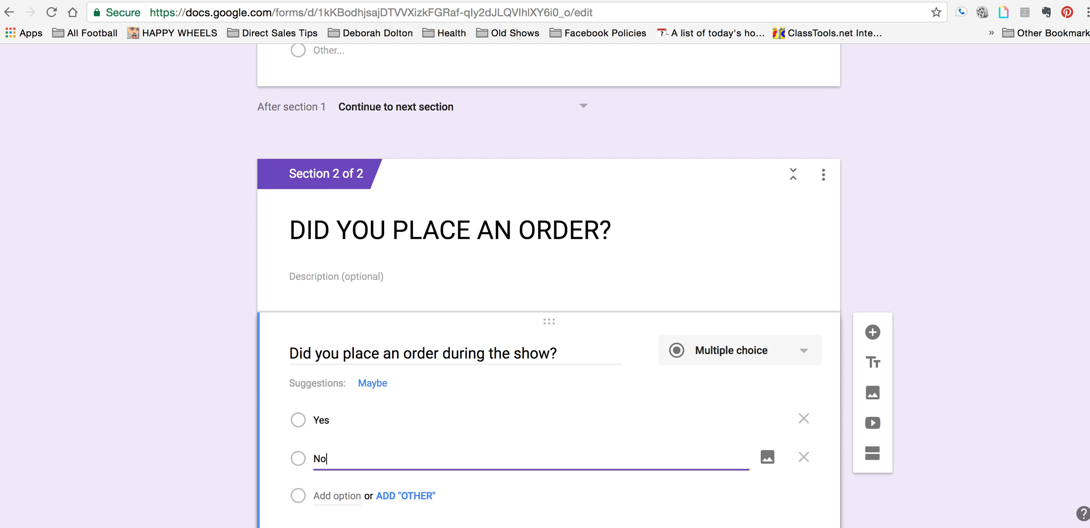
scroll(458, 461, "down", 1)
scroll(458, 462, "down", 3)
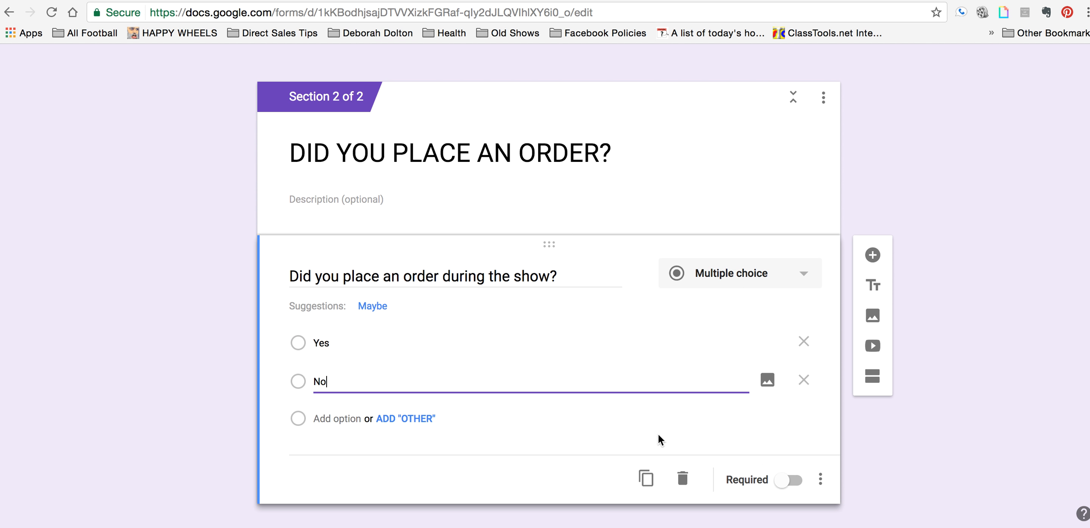
left_click(788, 480)
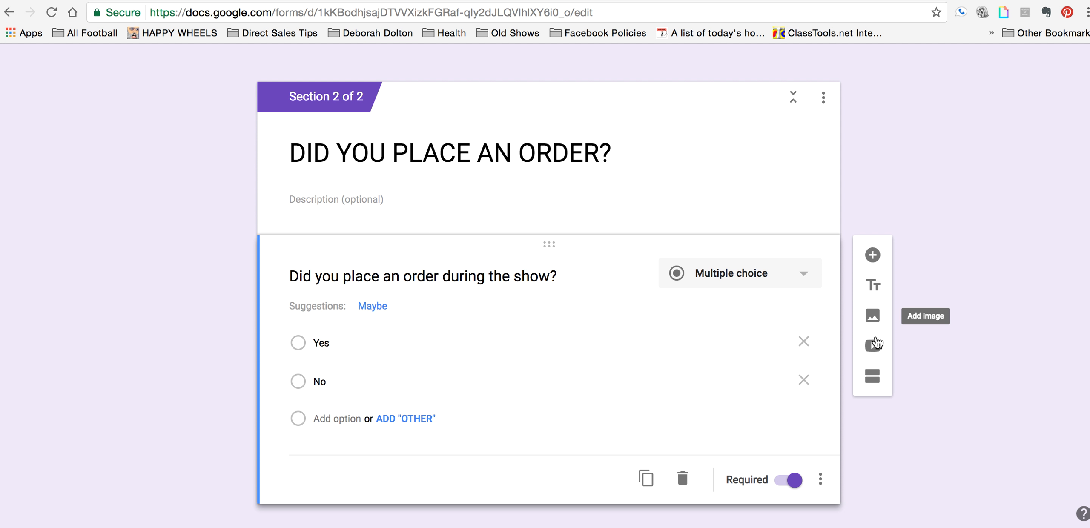
Add a third section after the order question and title it "ORDER"
left_click(873, 376)
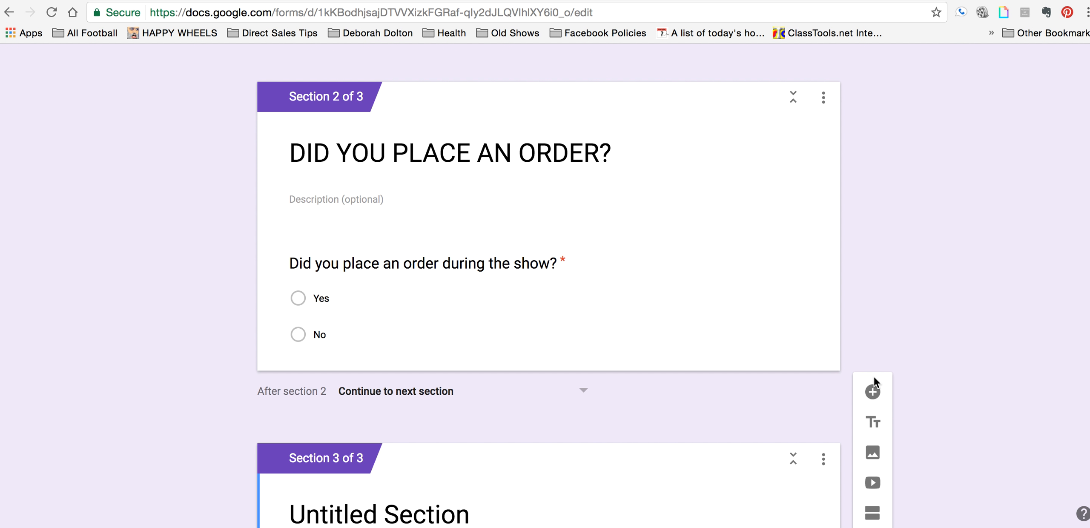
scroll(600, 332, "down", 3)
left_click(490, 402)
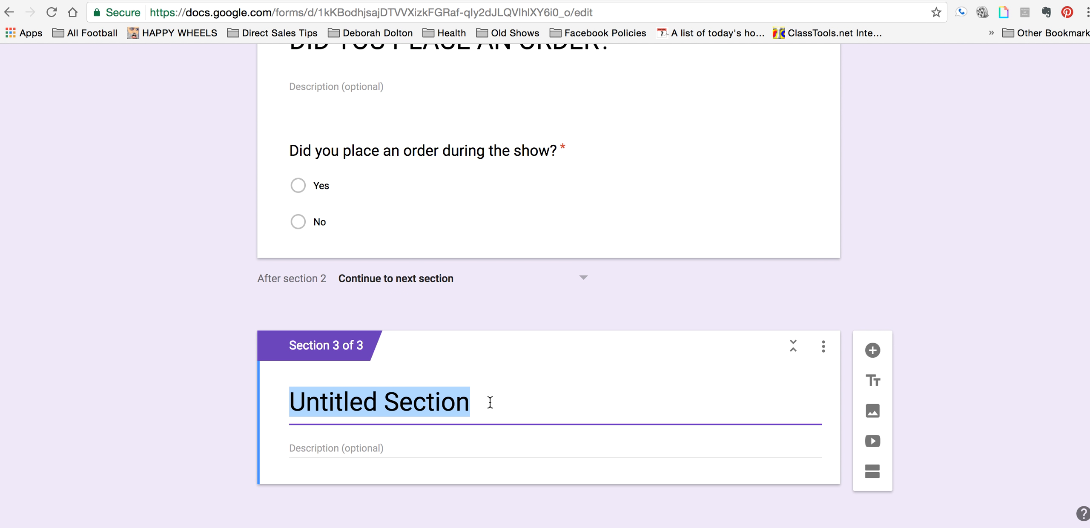
type("ORDER")
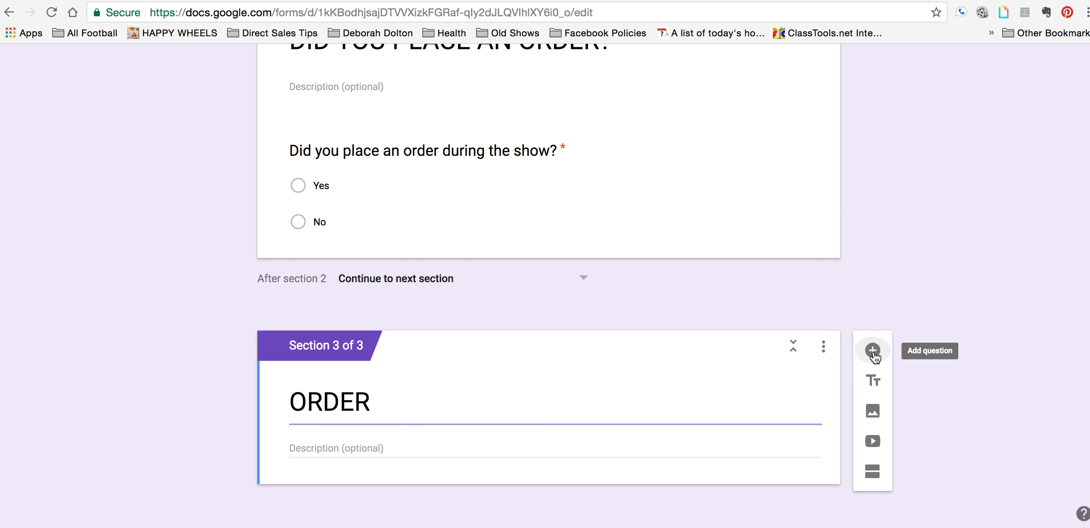
Add a multiple-choice question to the ORDER section titled "Was there a specific reason you didn't order?"
left_click(872, 352)
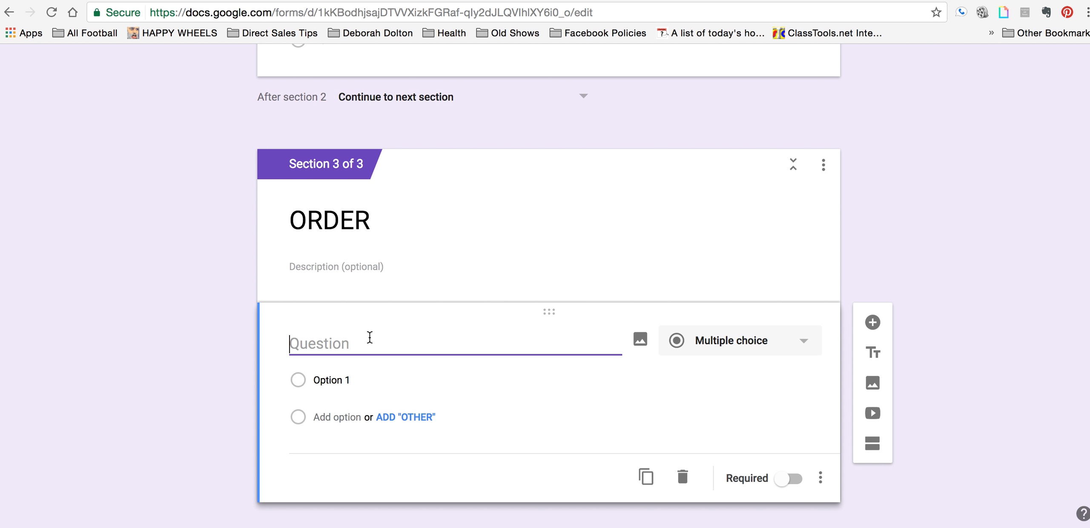
type("Was the")
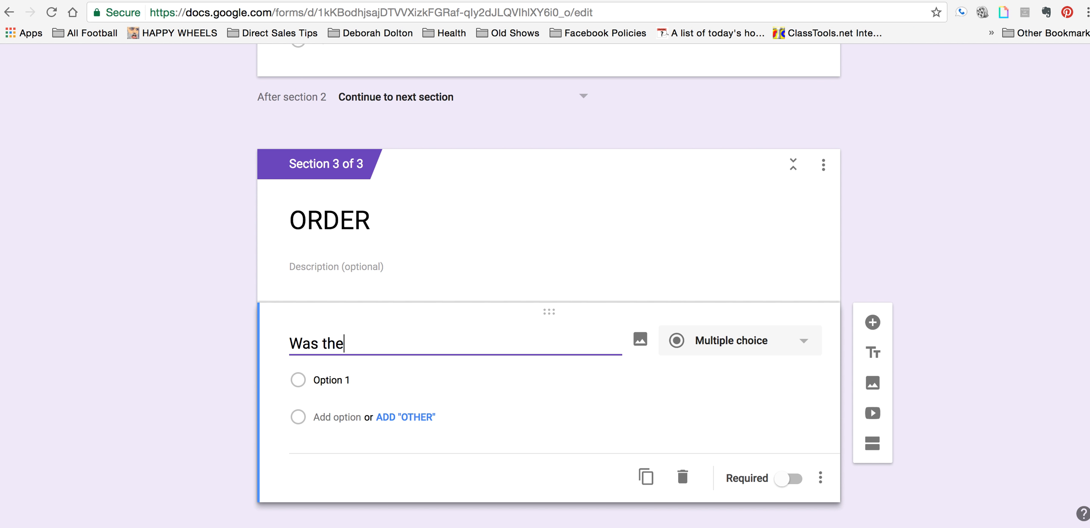
type("re a specif")
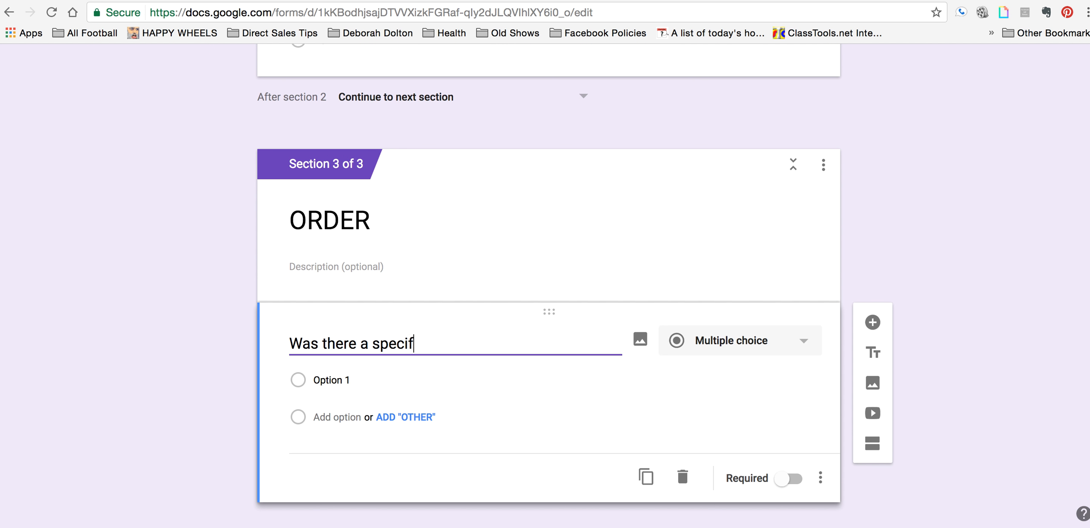
type("ic reason you did")
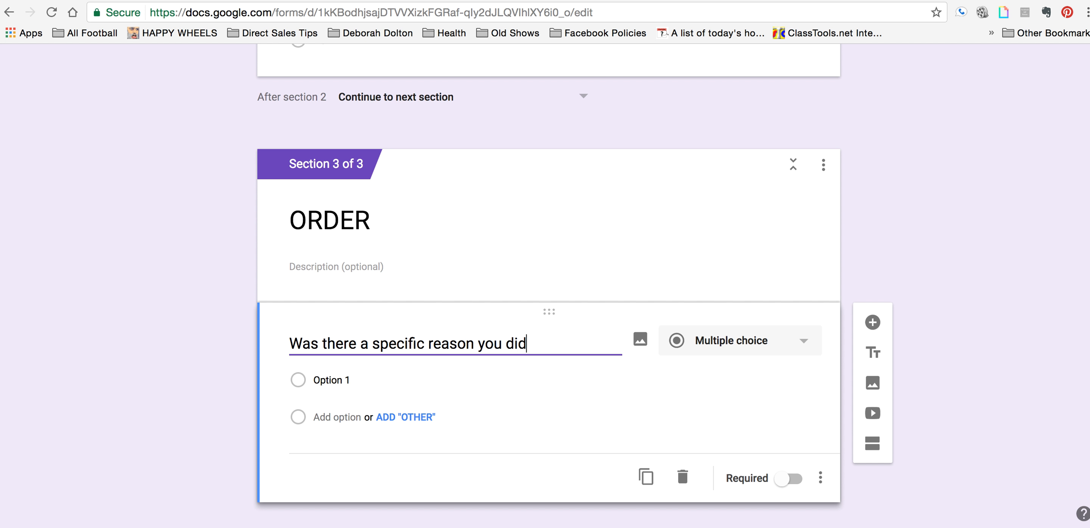
type("n't order?")
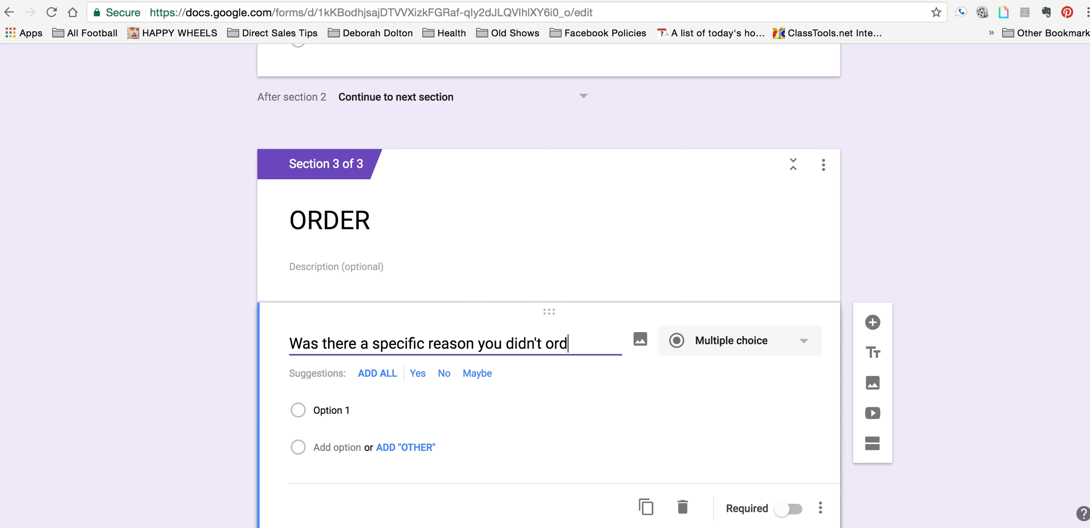
Give the question about the reason for not ordering the answers "No money", "Didn't need anything" and "Other", and make it required
left_click(419, 417)
type("No money")
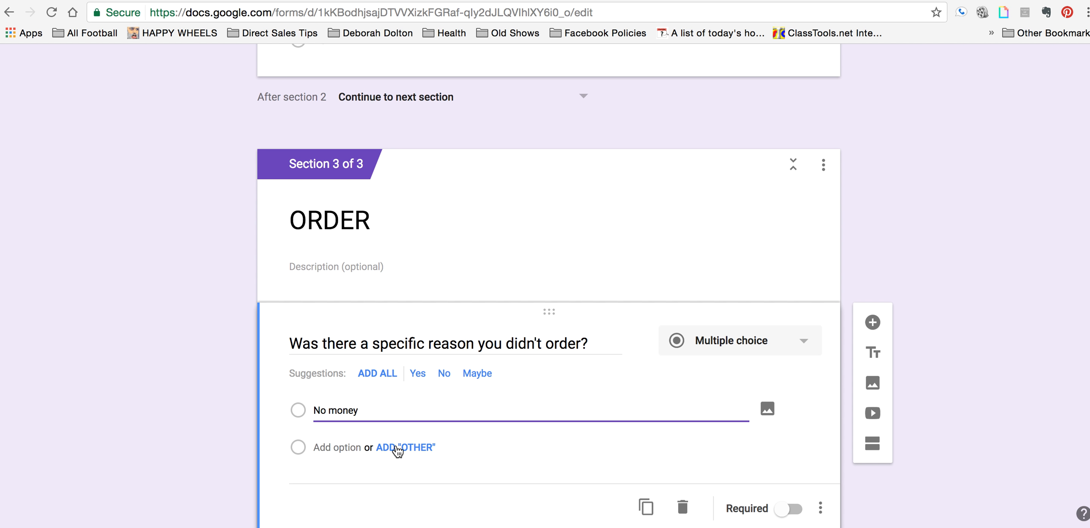
left_click(336, 447)
type("Didn't need anything")
scroll(402, 465, "down", 3)
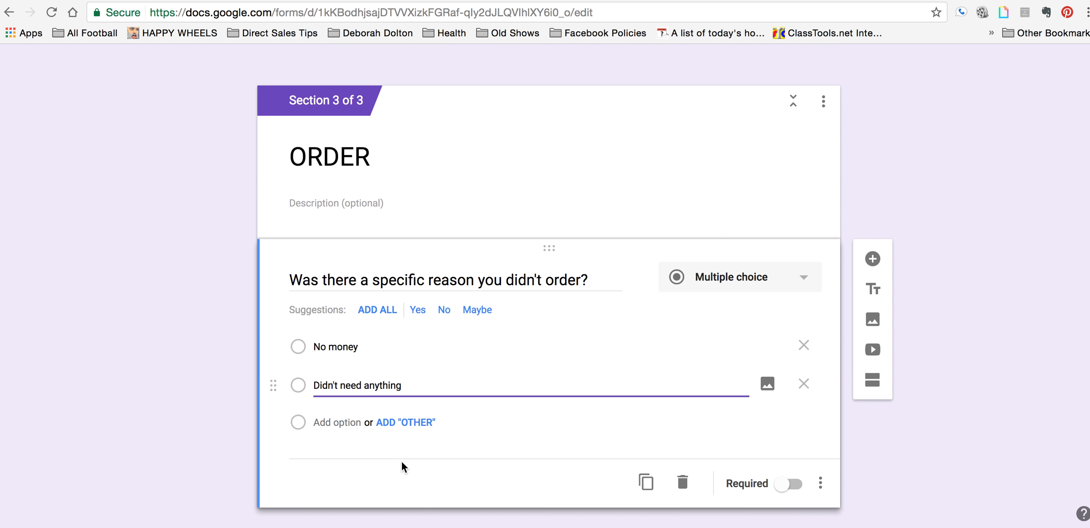
left_click(415, 423)
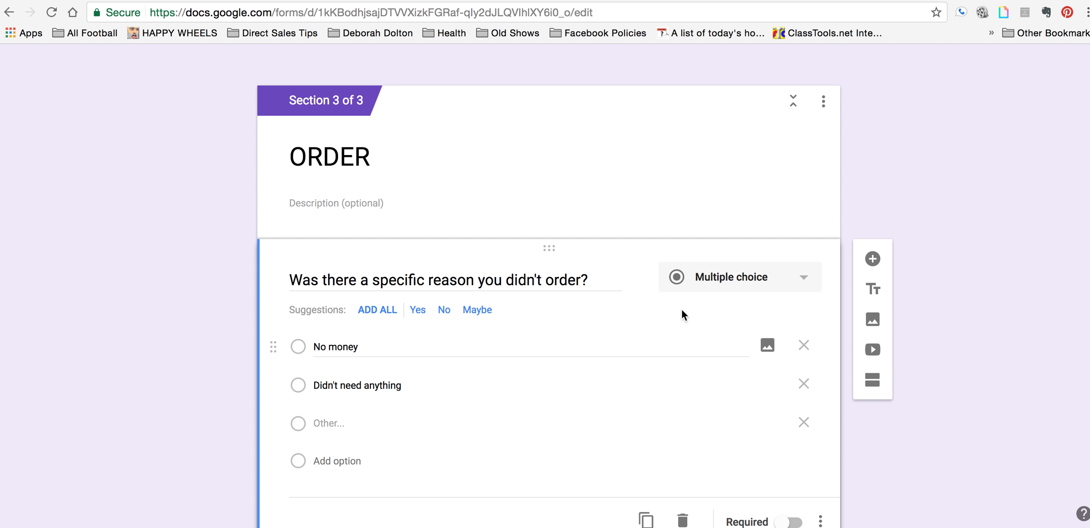
scroll(730, 420, "down", 2)
left_click(791, 464)
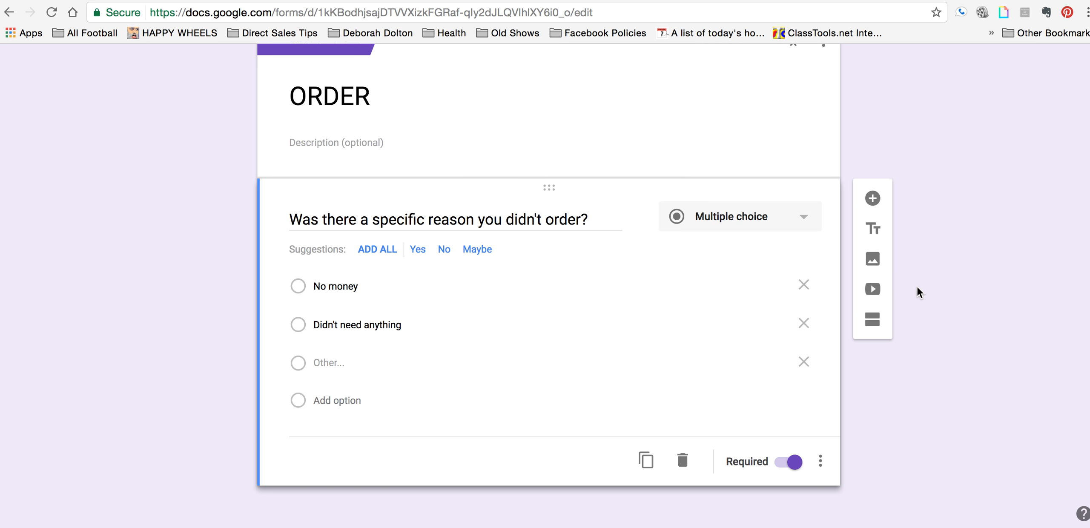
Add a fourth section titled "Did you book your own party?" and a multiple-choice question in it with the same wording
left_click(873, 319)
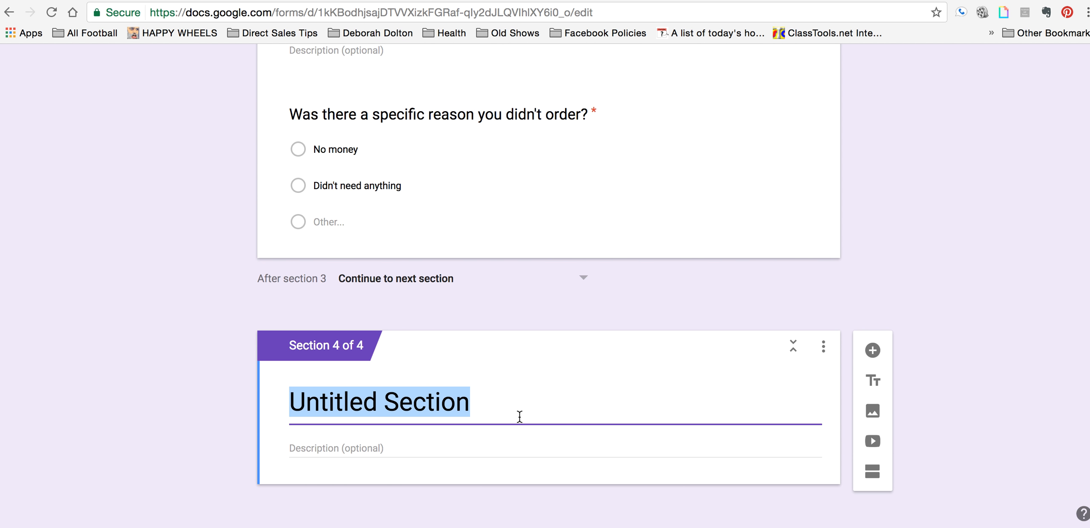
type("Did you ")
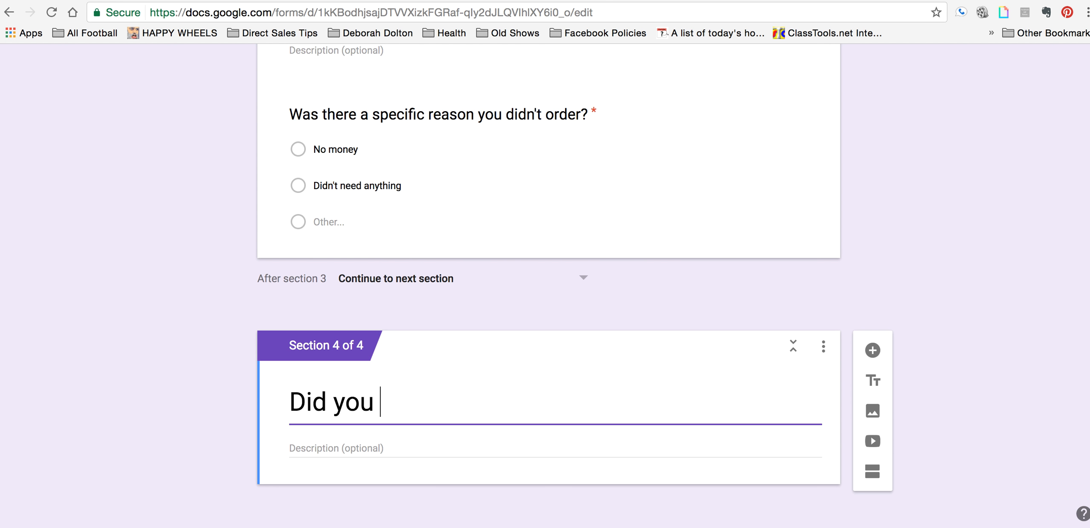
type("book your own party?")
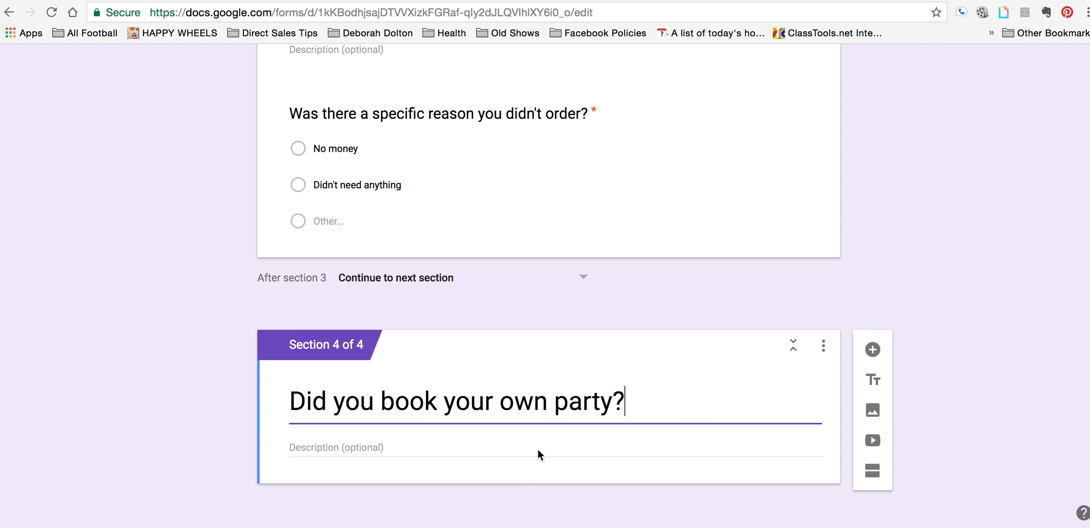
left_click(872, 350)
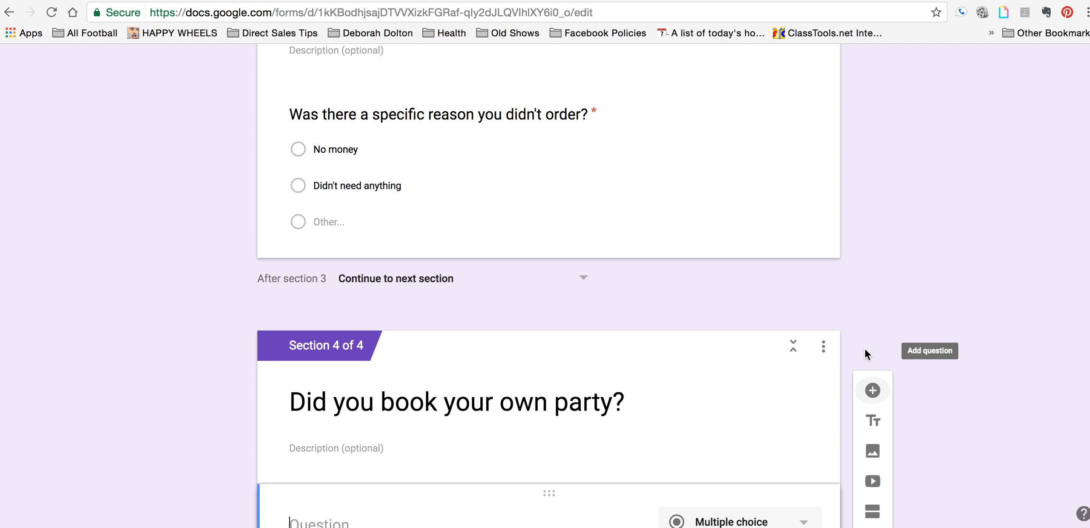
type("Did you book ")
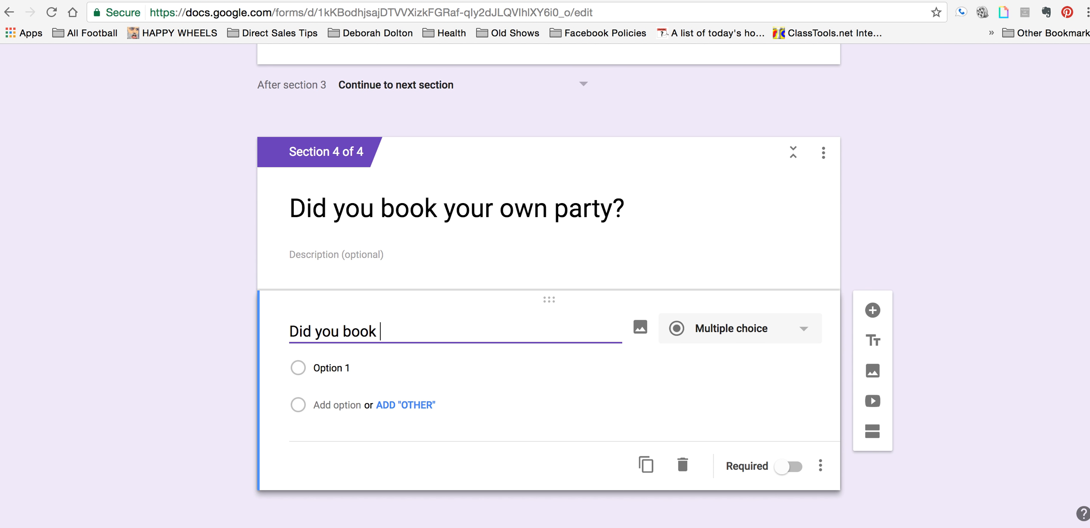
type("your own party?")
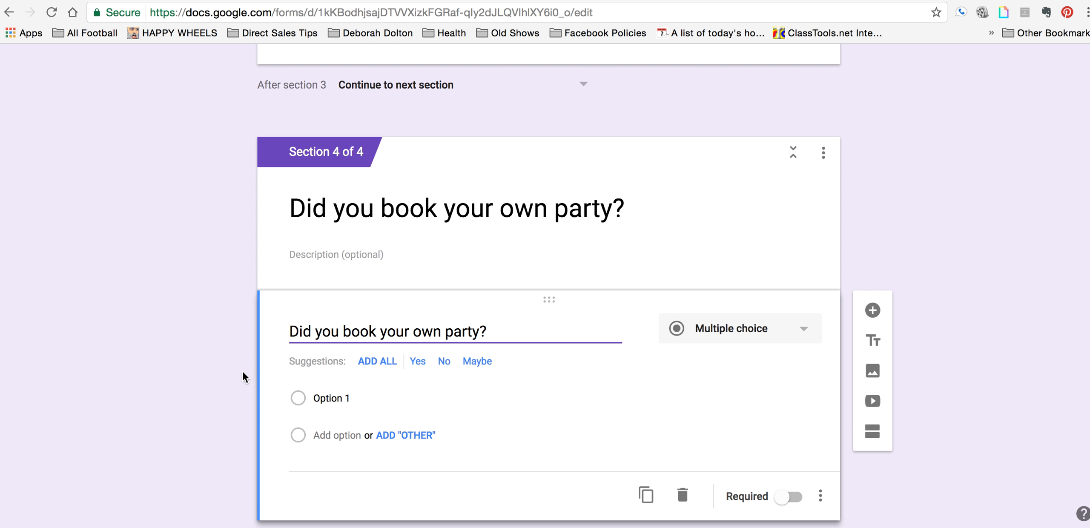
Give the section 4 question about booking a party the answers "Yes" and "No", and make it required
left_click(333, 399)
type("Yes")
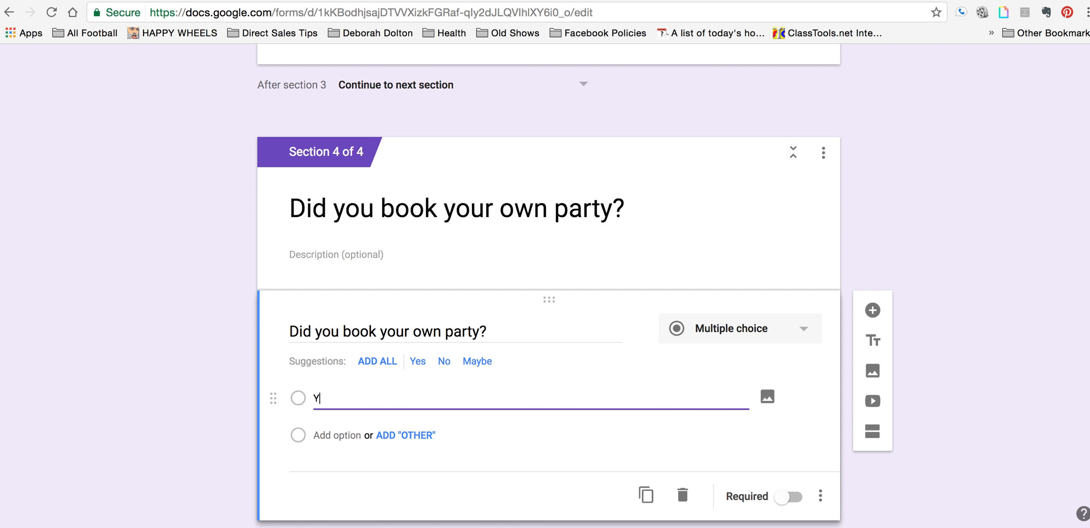
left_click(340, 435)
type("No")
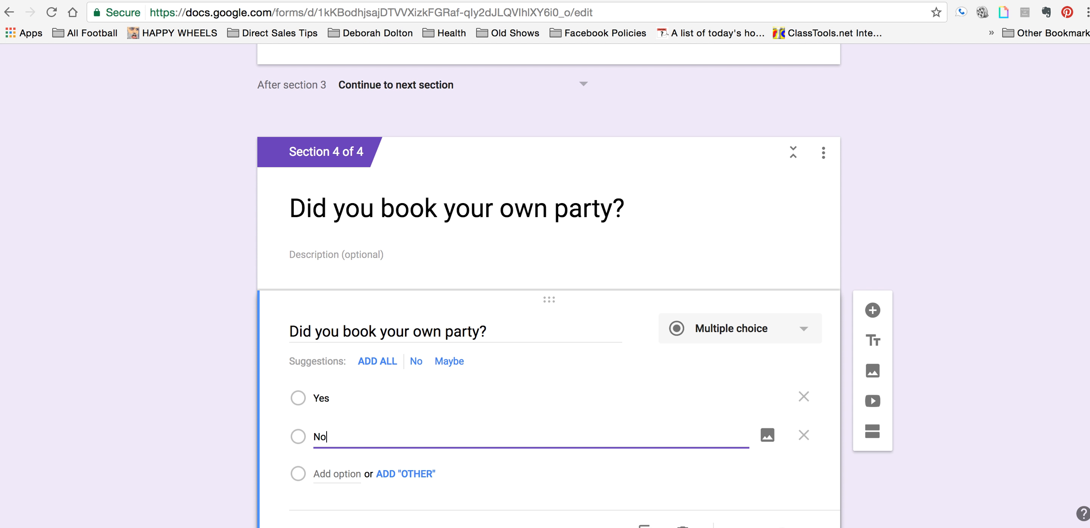
scroll(776, 481, "down", 3)
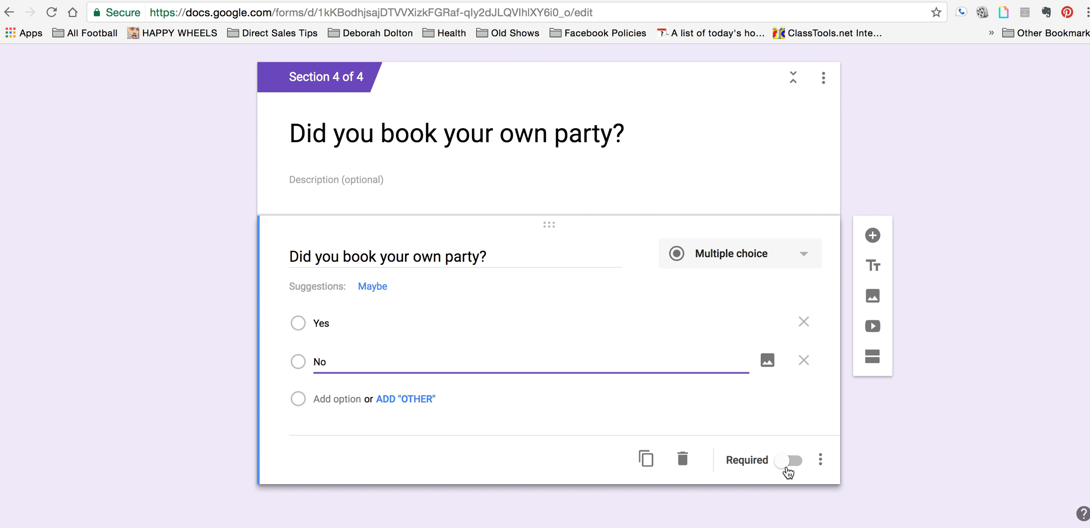
left_click(793, 461)
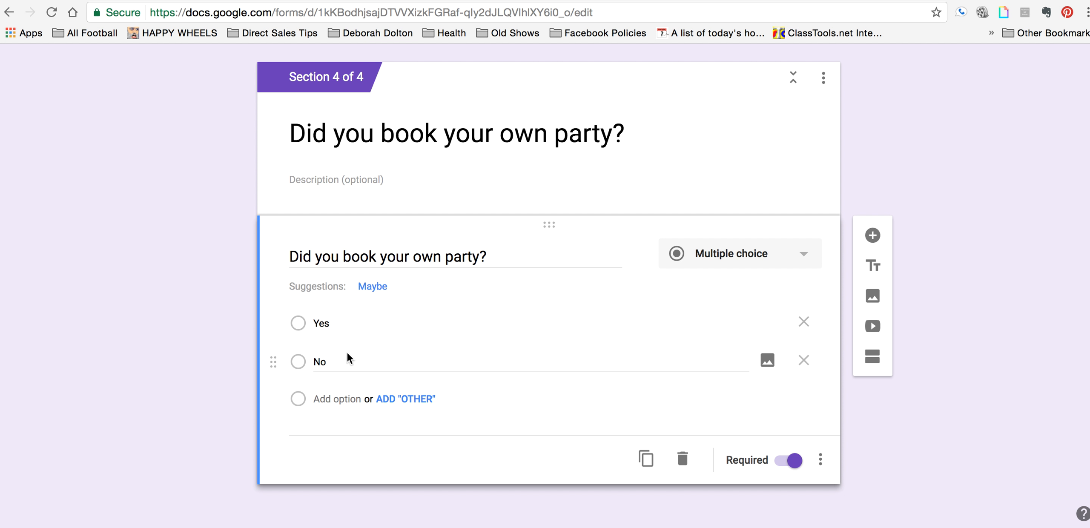
Add a fifth section titled "Partying" with a multiple-choice question "Are you interested in booking your own party?"
left_click(872, 356)
left_click(452, 403)
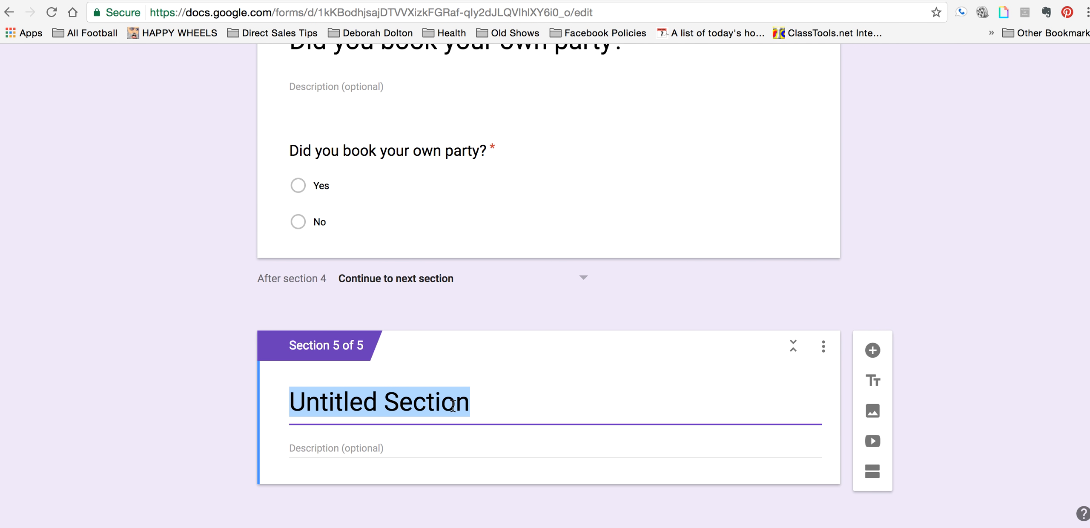
type("Partying")
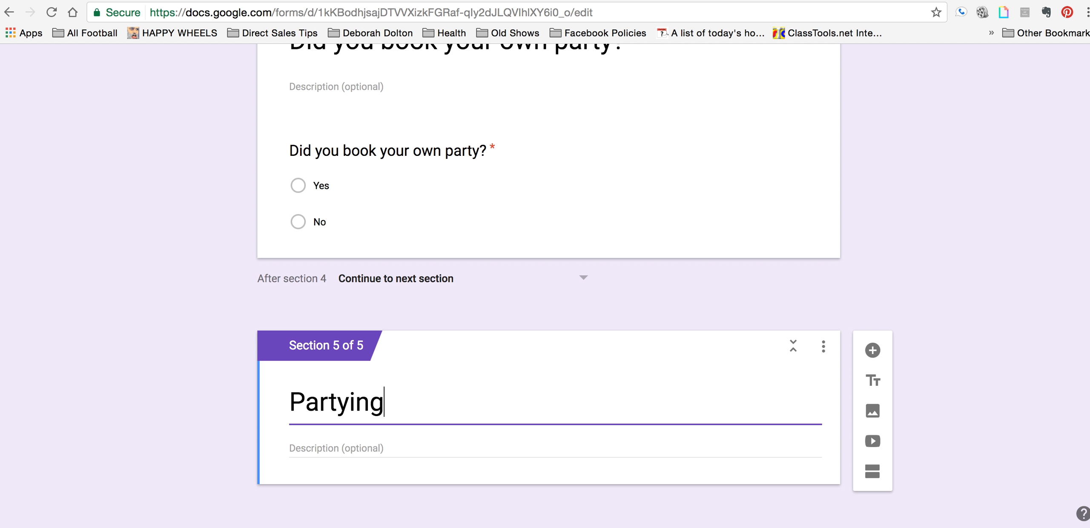
left_click(872, 351)
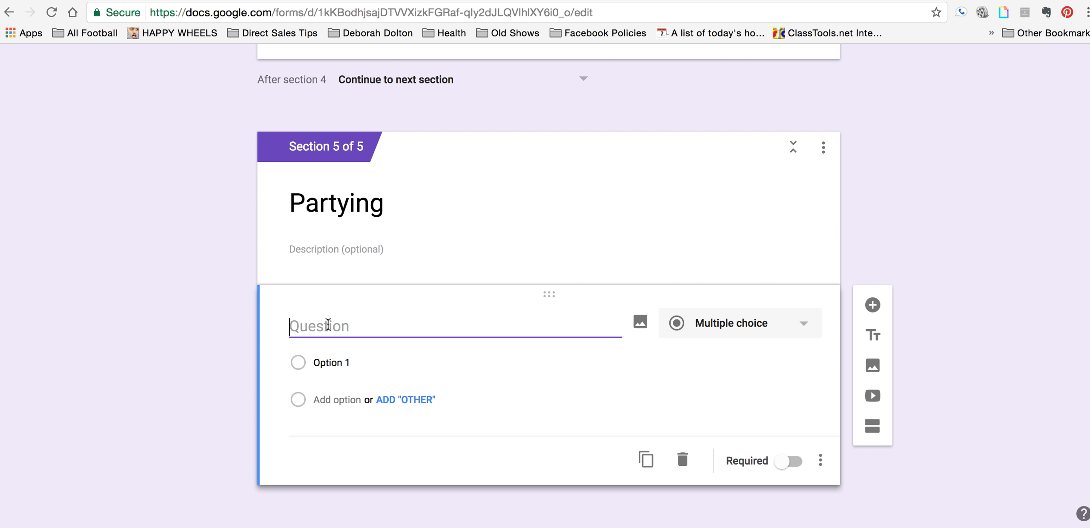
type("Are you interested in booking your own party?")
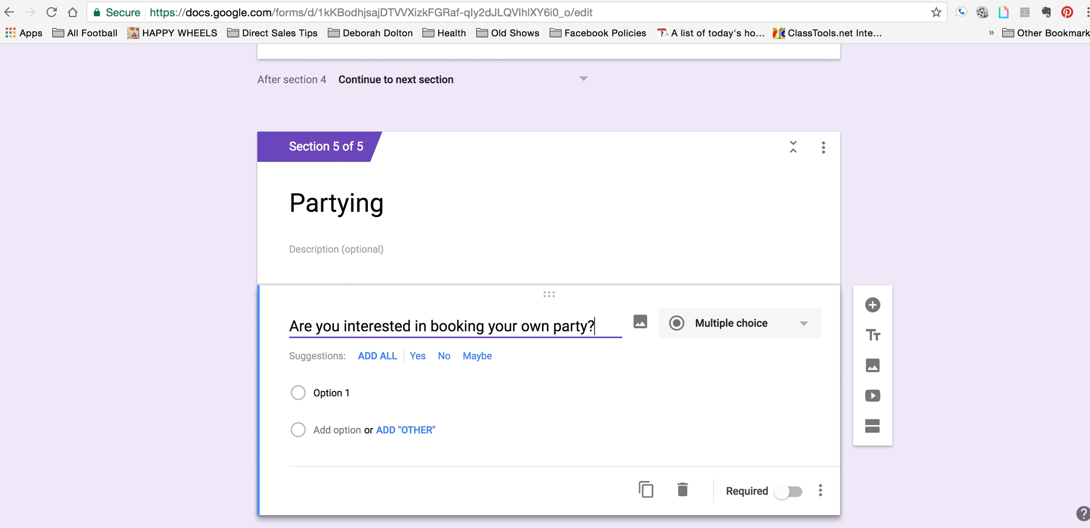
Give the question about interest in booking a party the answers "Yes", "No" and "Maybe", and make it required
left_click(346, 393)
type("Yes")
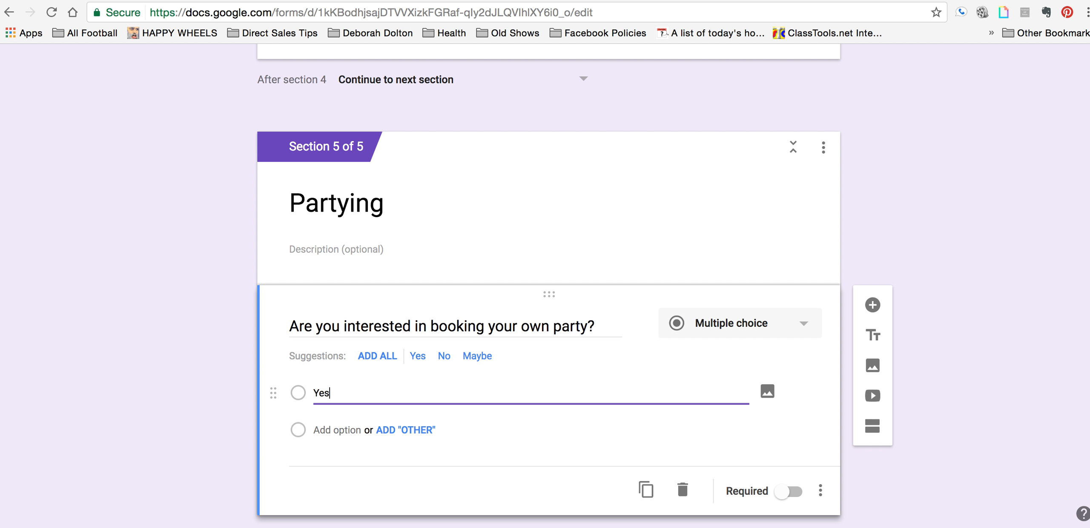
left_click(349, 429)
type("No")
left_click(350, 460)
type("may")
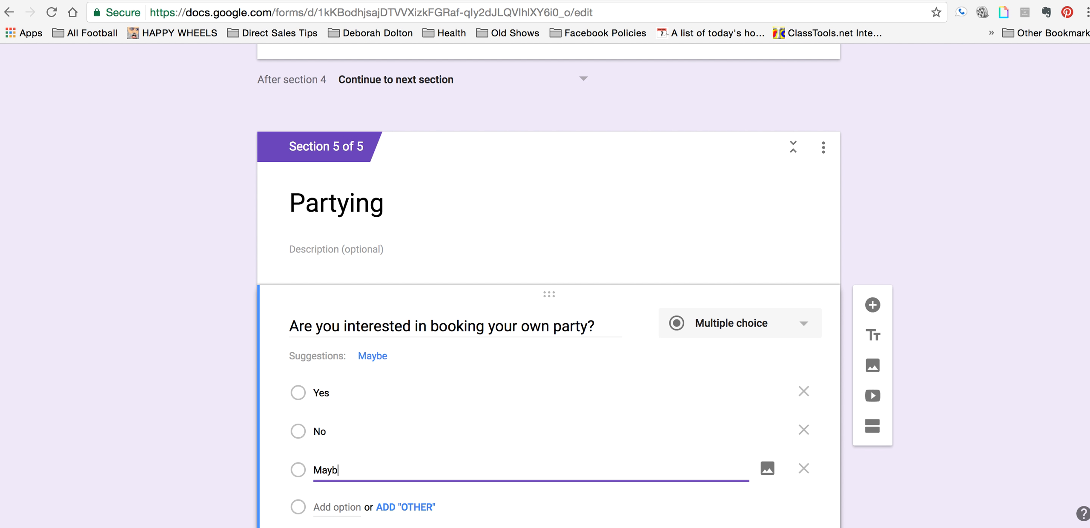
scroll(447, 458, "down", 3)
left_click(774, 460)
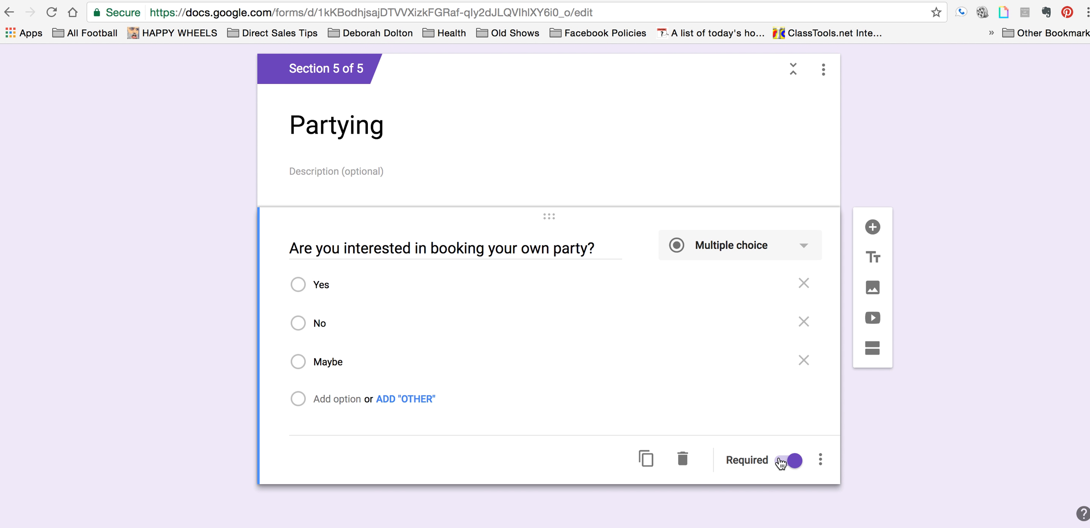
Add a sixth section after the Partying section and title it "Let's schedule your party!"
left_click(873, 352)
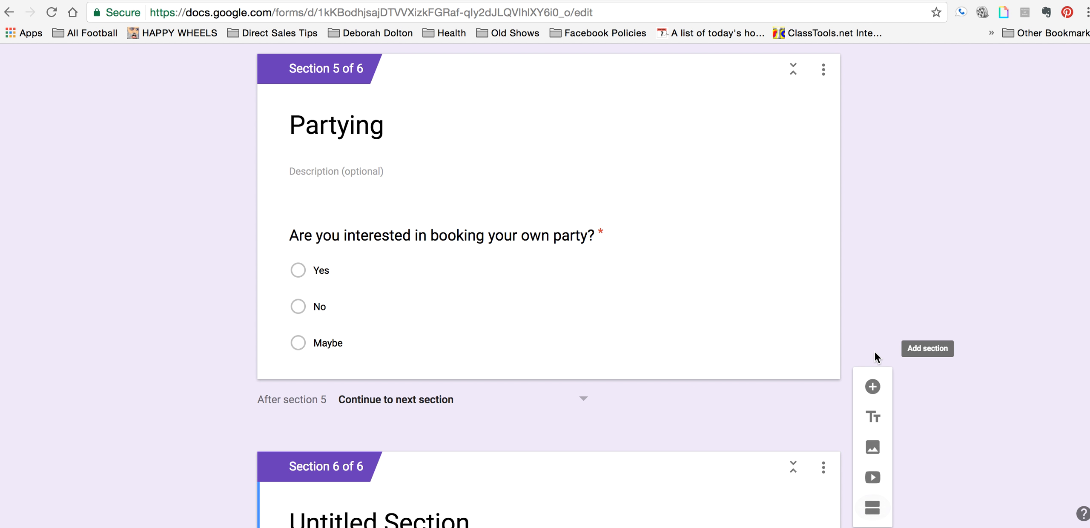
scroll(589, 330, "down", 3)
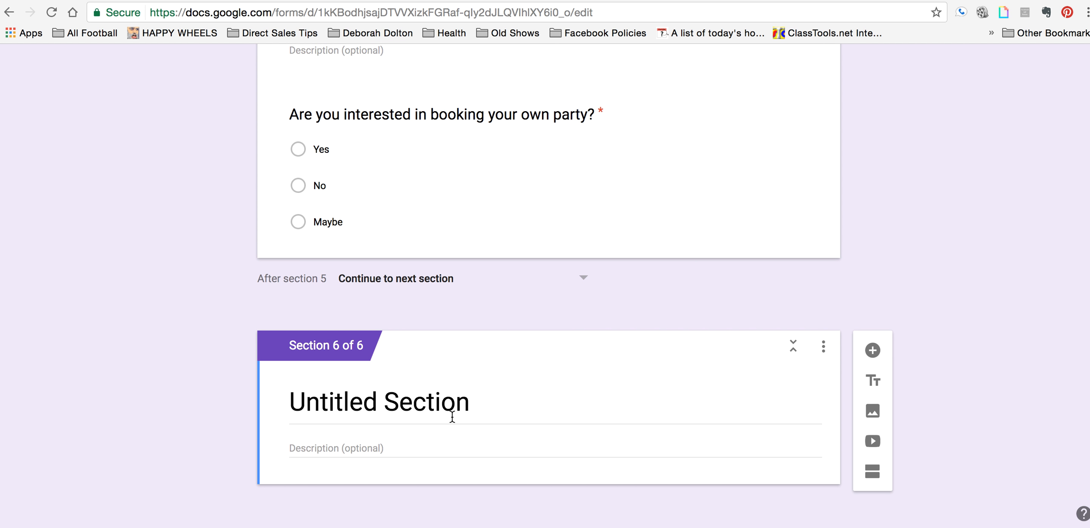
left_click(465, 417)
type("Let")
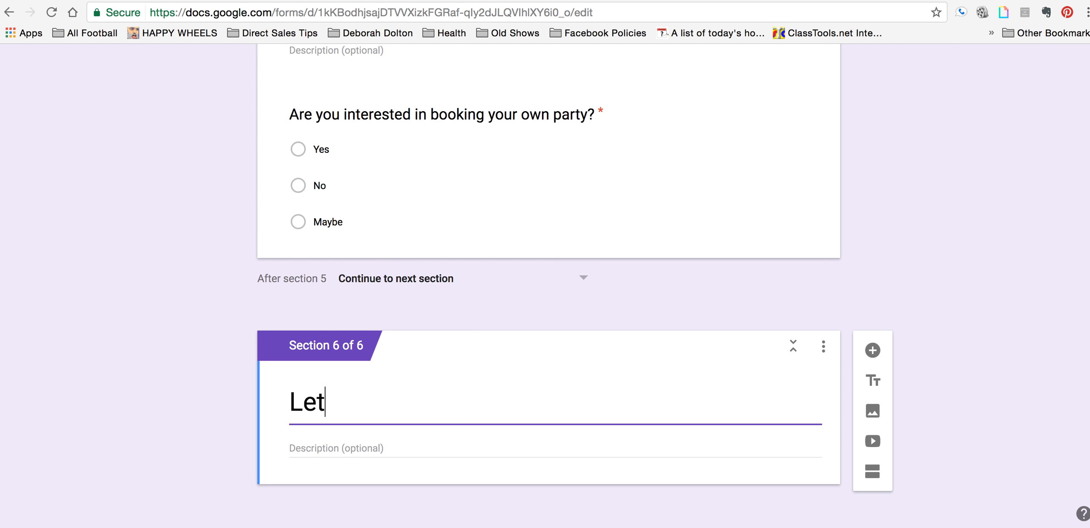
type("'s schedu")
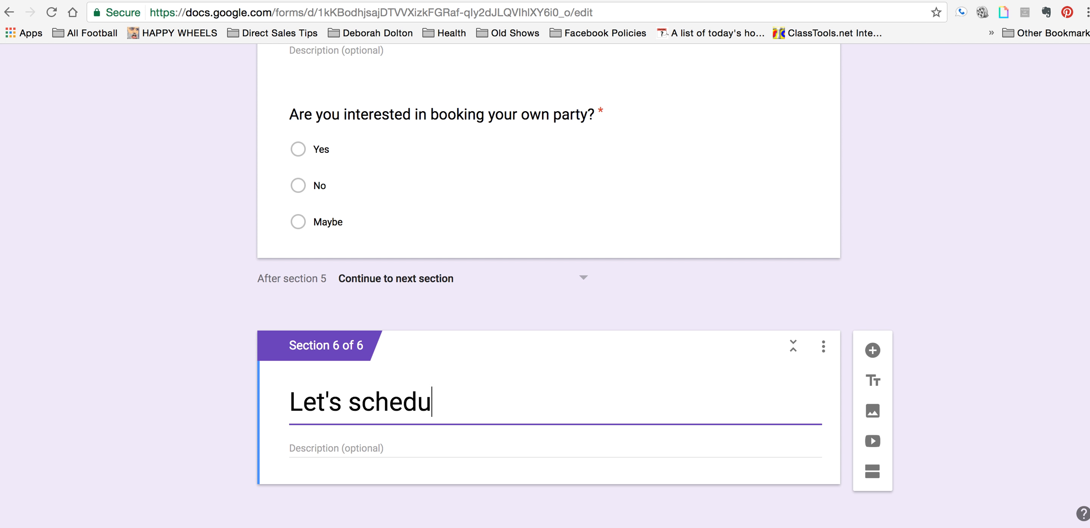
type("le your party!")
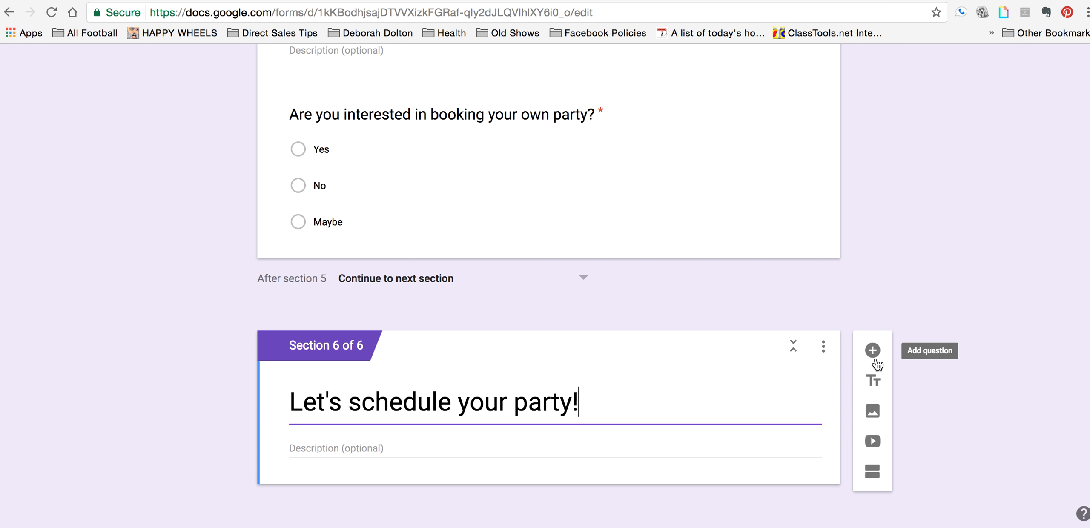
Add a question to the party scheduling section titled "When would you like to schedule your show?"
left_click(872, 351)
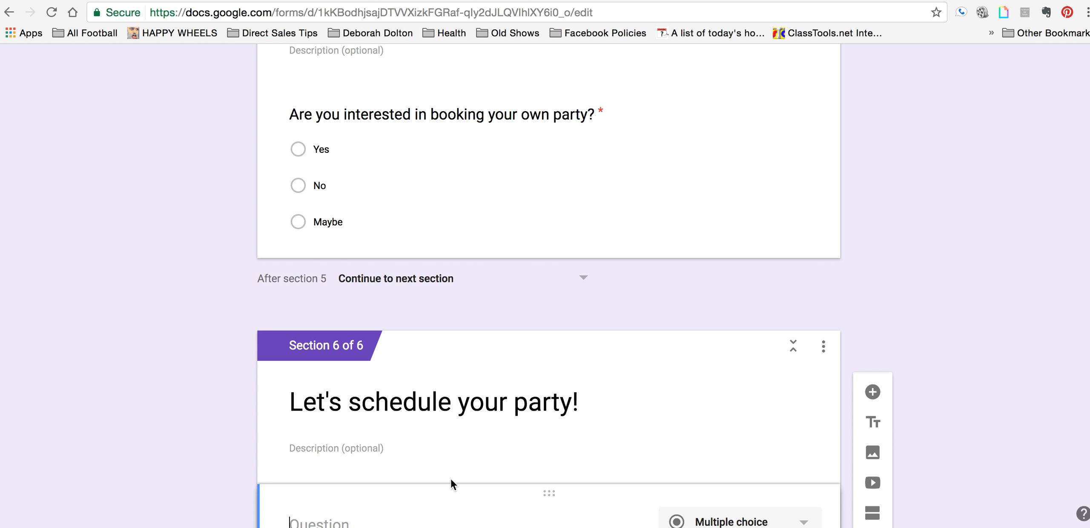
type("Wh")
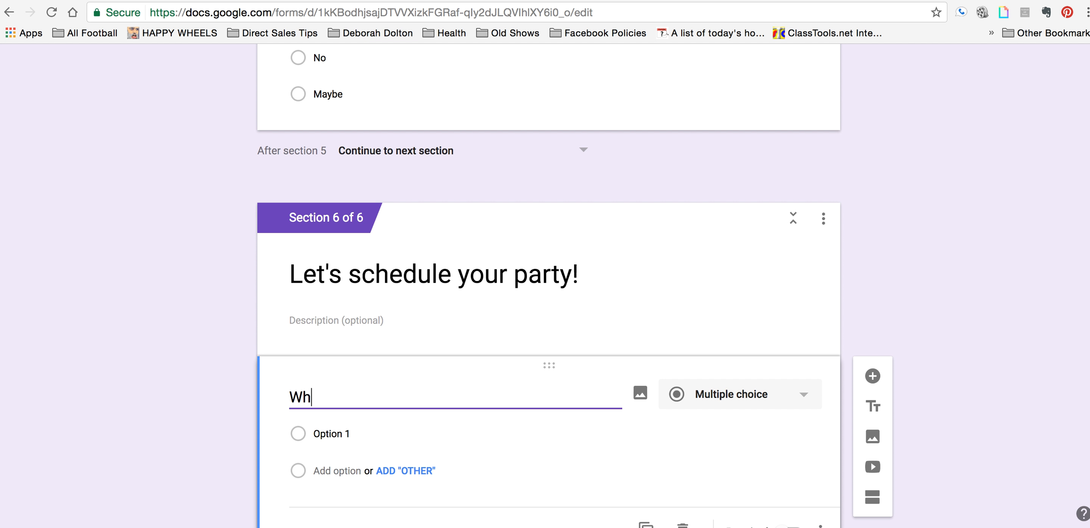
type("en would you lke to s")
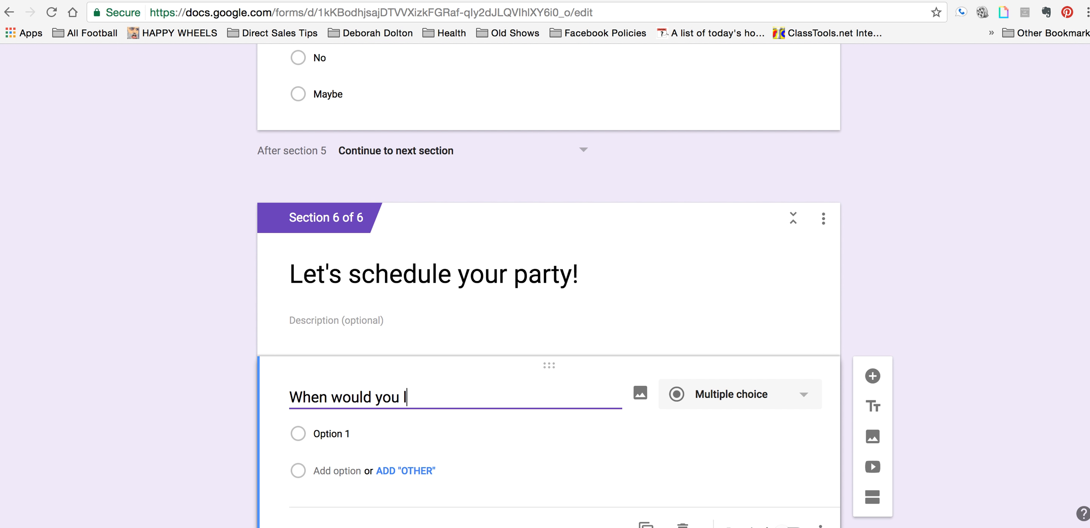
key("BackSpace")
key("BackSpace")
key("BackSpace")
key("BackSpace")
key("BackSpace")
key("BackSpace")
key("BackSpace")
type("ike to schedule y")
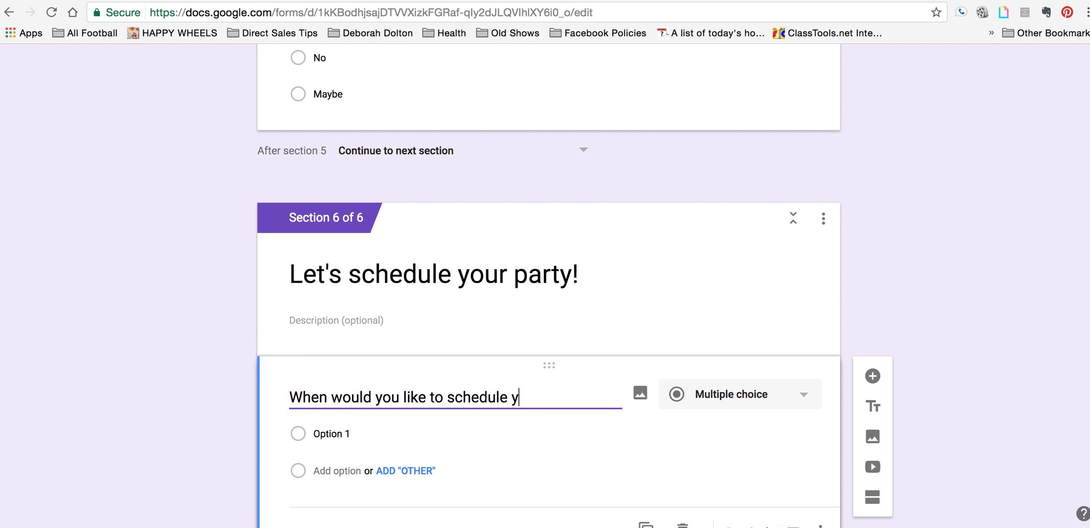
type("our show?")
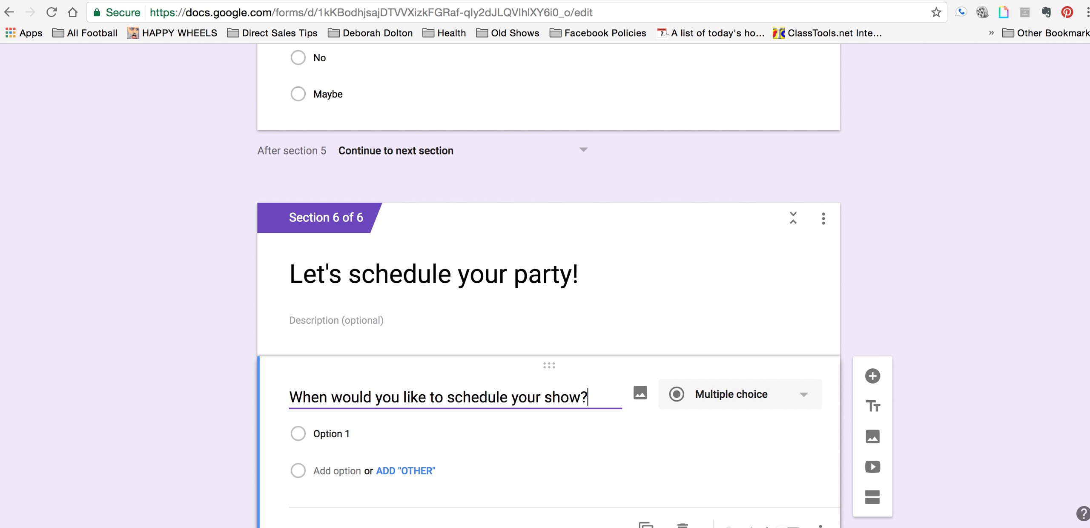
Change the show scheduling question's type to Date and make it required
scroll(420, 441, "down", 2)
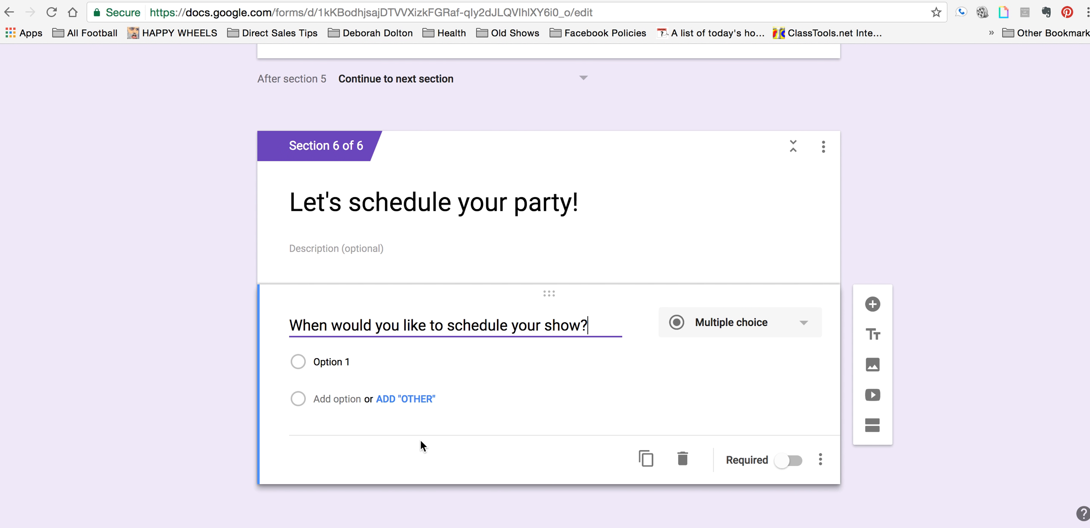
left_click(788, 325)
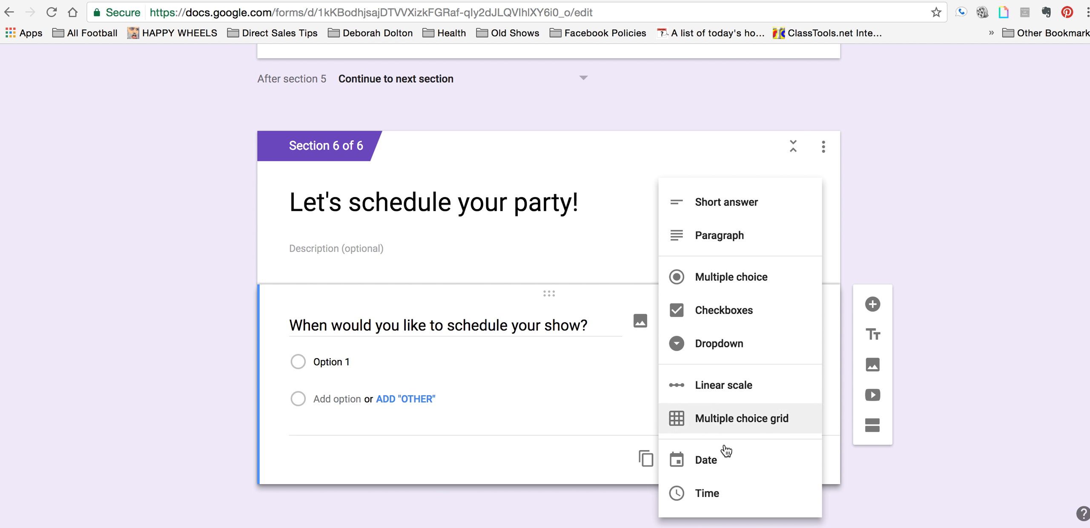
left_click(722, 470)
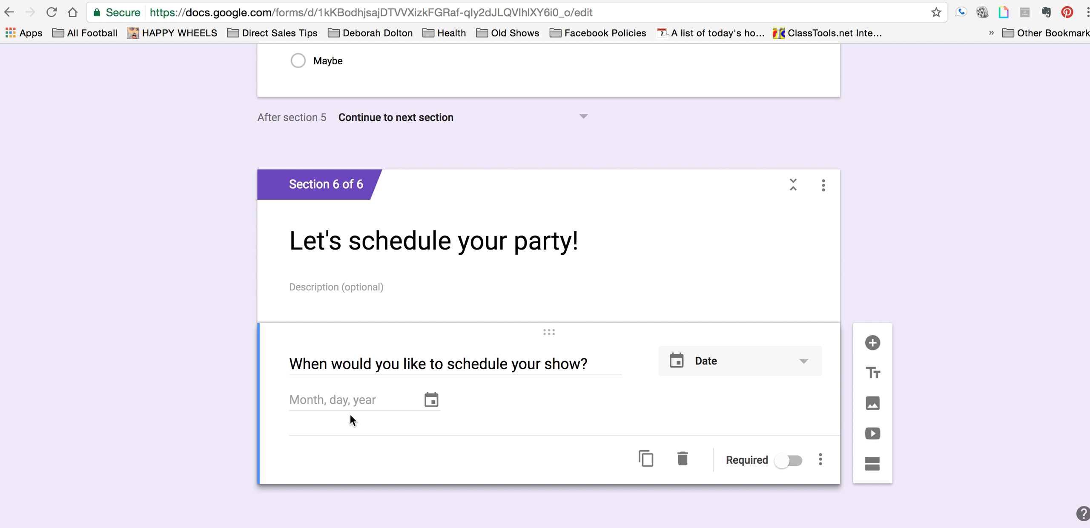
left_click(819, 460)
left_click(770, 453)
left_click(787, 460)
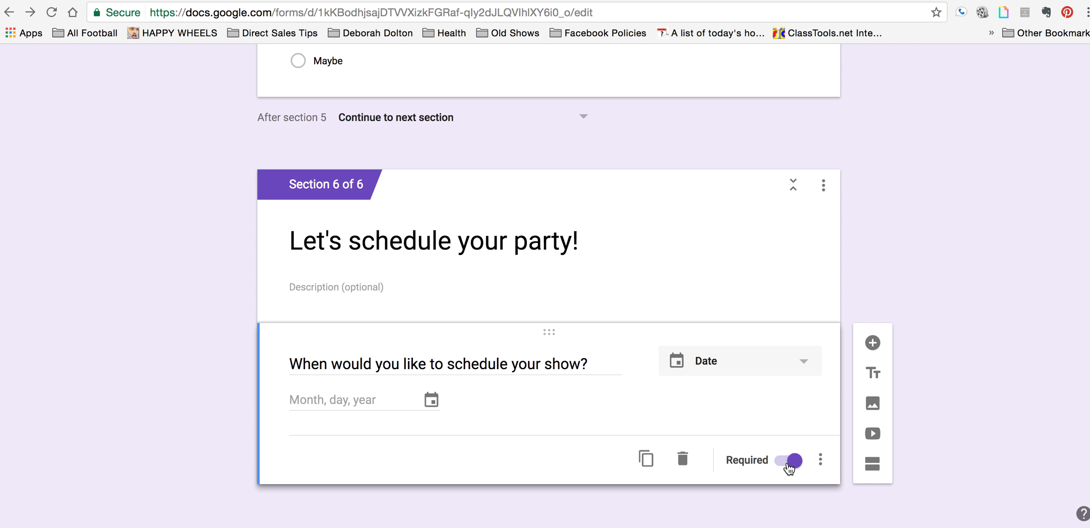
Add the description "I find that starting the show on Mondays works best." to the show scheduling question
left_click(821, 462)
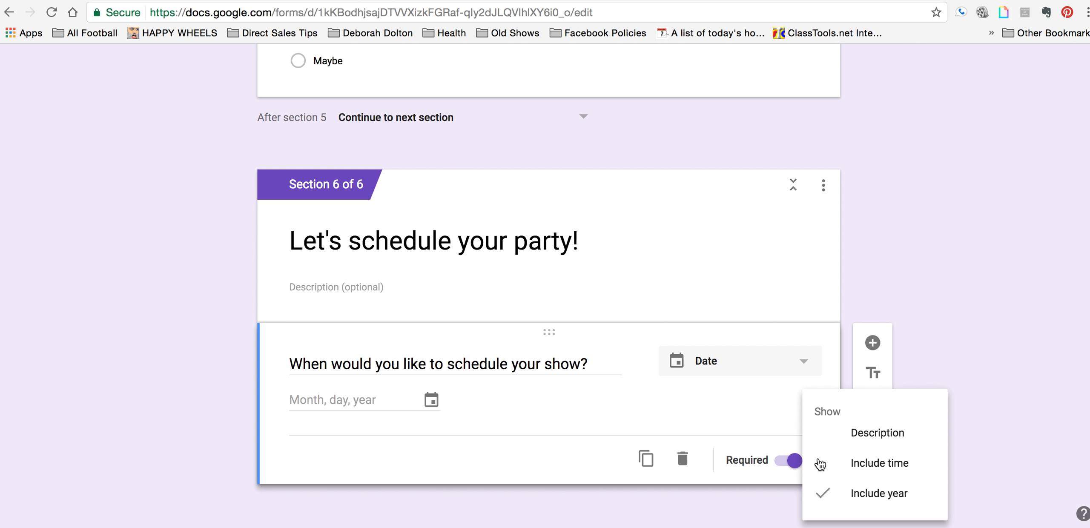
left_click(834, 437)
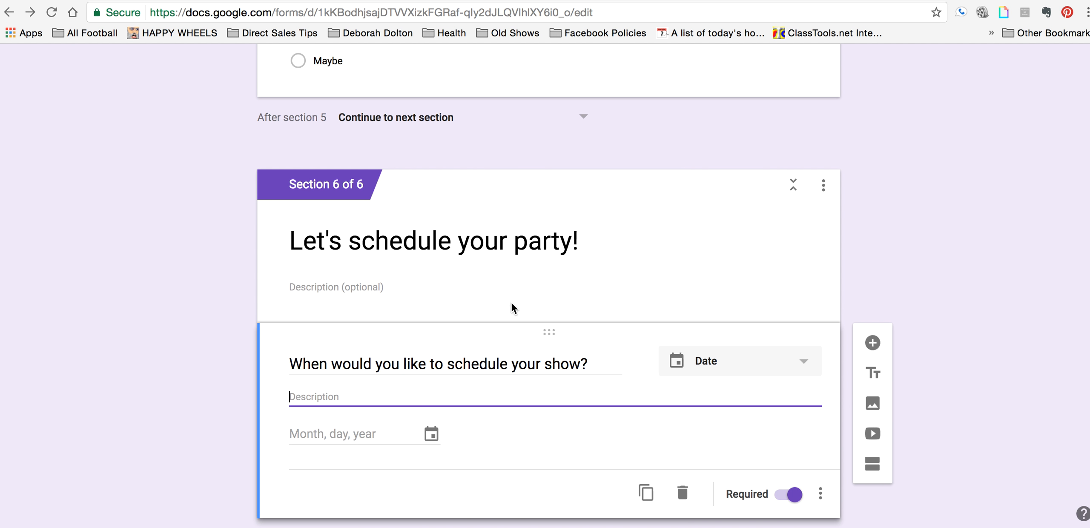
left_click(363, 393)
type("I find that starting the shwo on")
key("BackSpace")
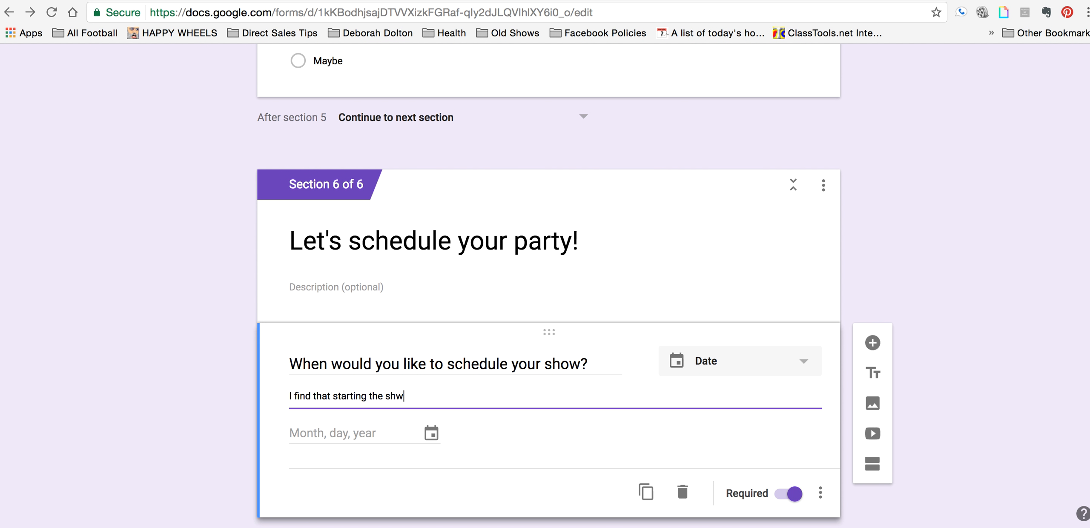
type("on Mondays works best.")
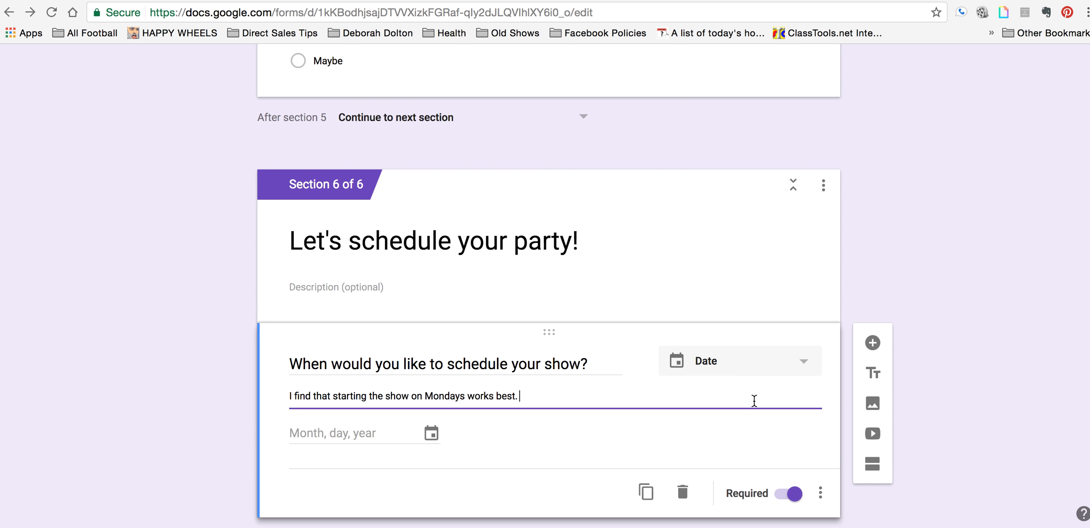
left_click(954, 301)
scroll(953, 301, "down", 1)
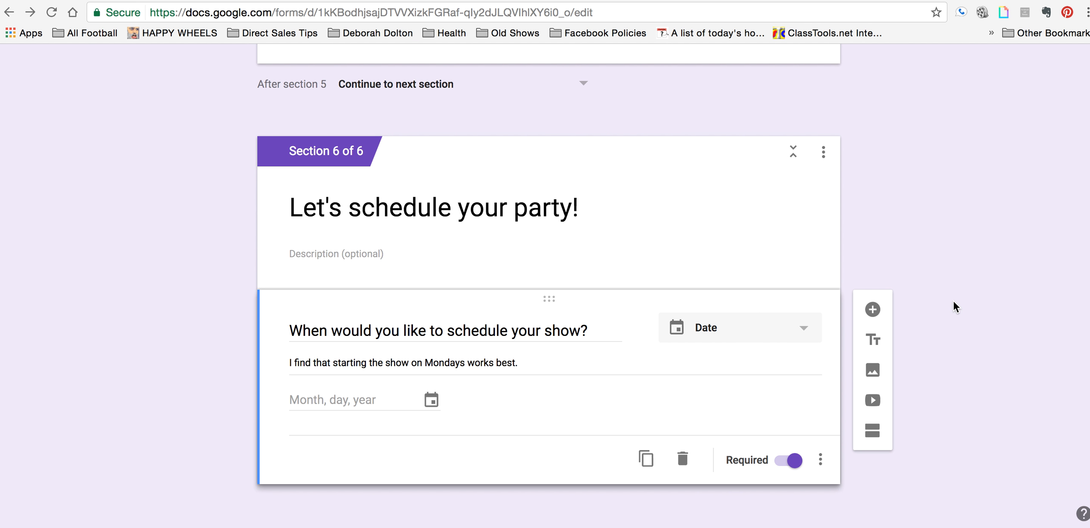
Add a required Paragraph question titled "Where can I mail your packet?" below the show scheduling question
left_click(873, 309)
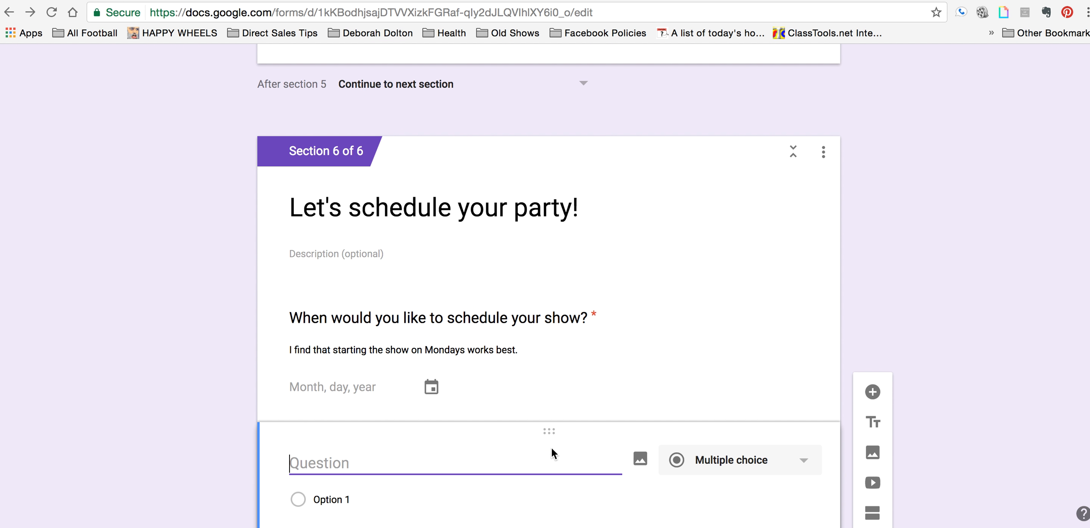
type("Where can I mail your packet?")
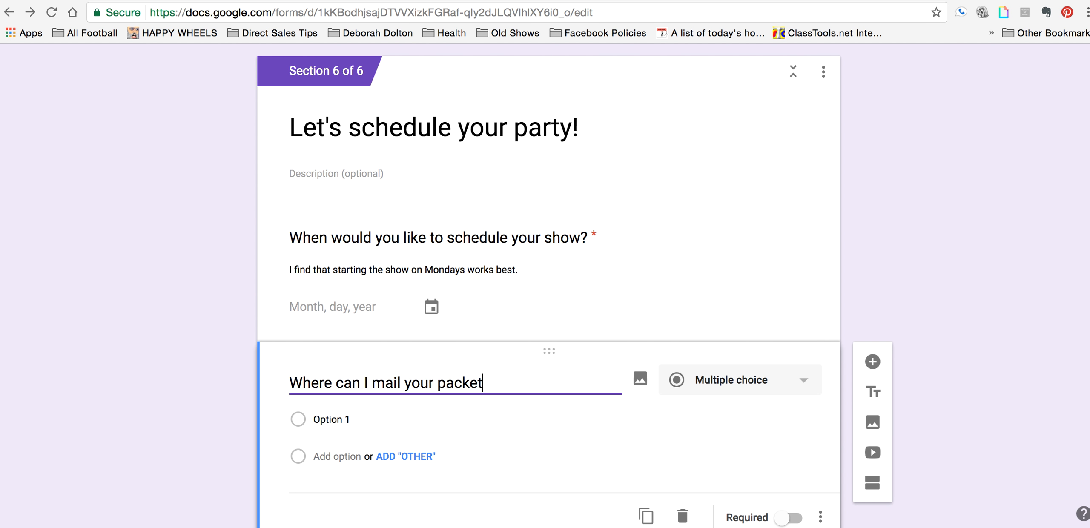
left_click(734, 386)
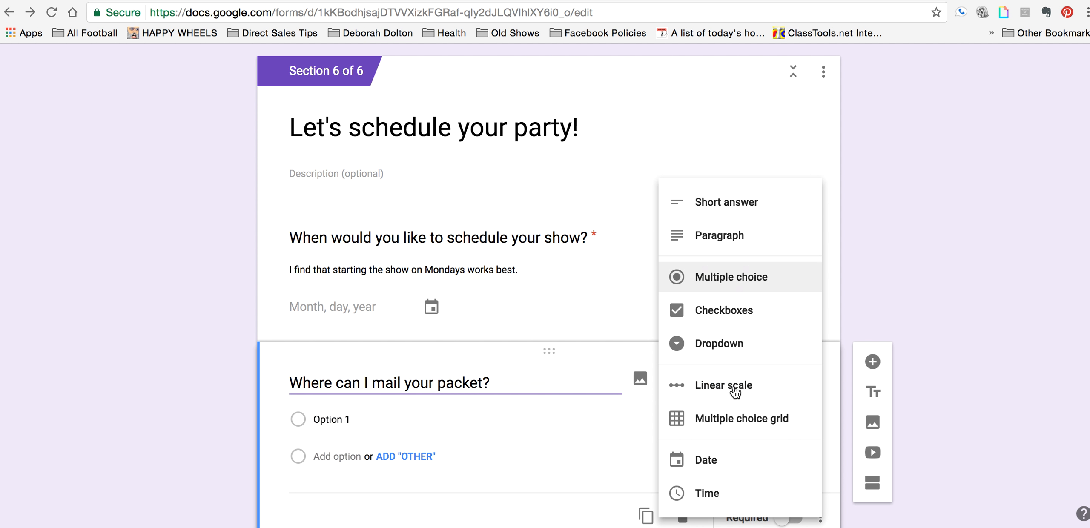
left_click(729, 235)
triple_click(523, 382)
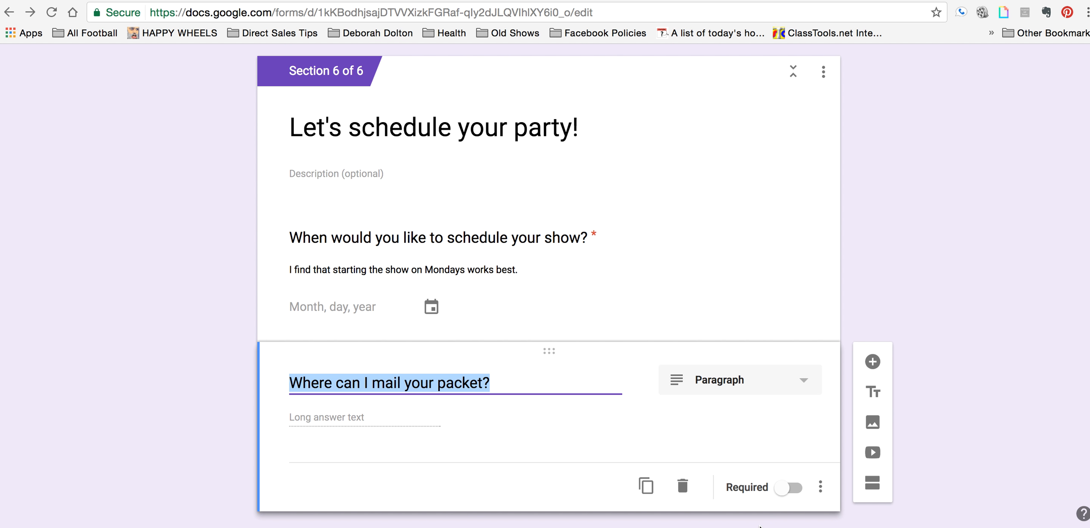
left_click(788, 493)
Add the description "(Please use address, city, state, zip)" to the packet mailing question
left_click(820, 486)
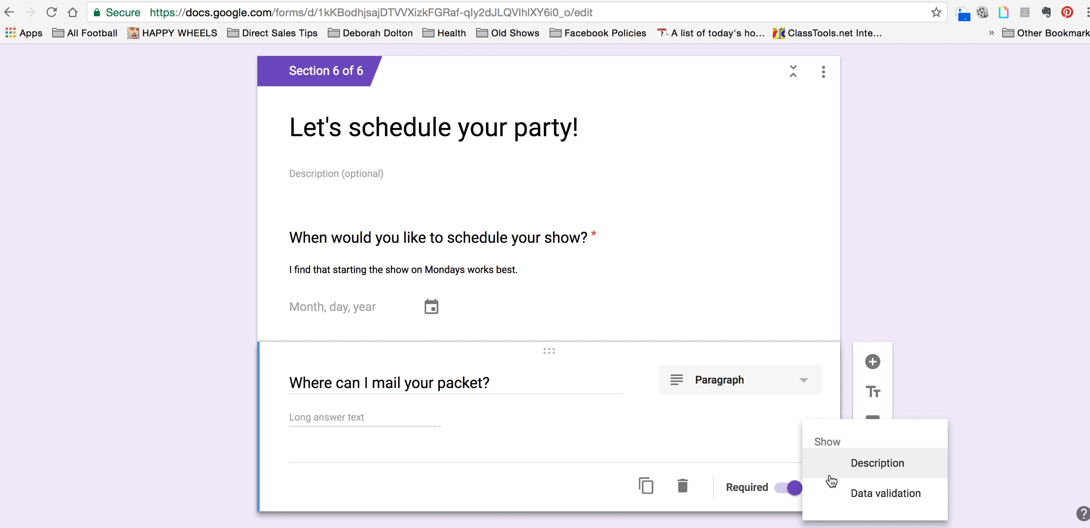
left_click(830, 396)
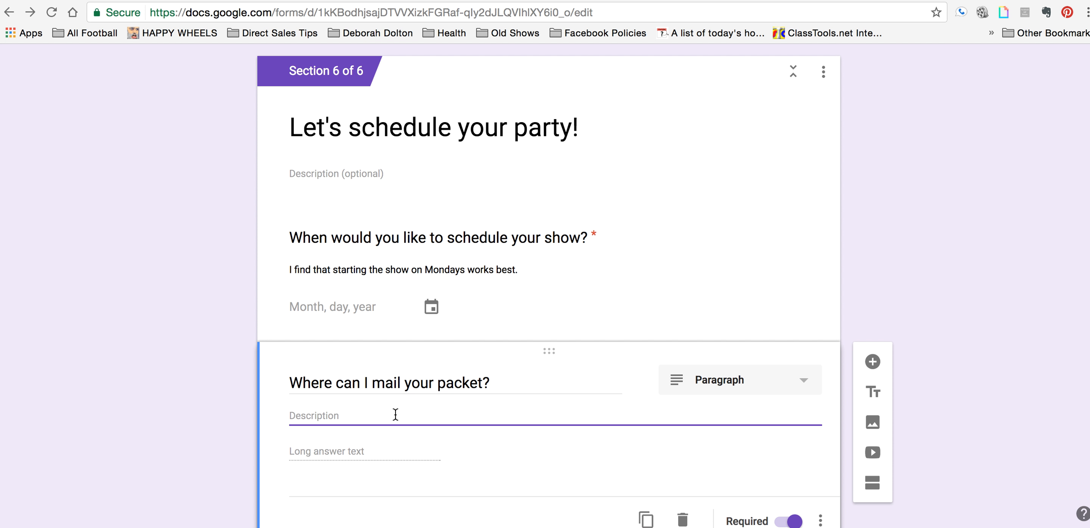
type("(Please")
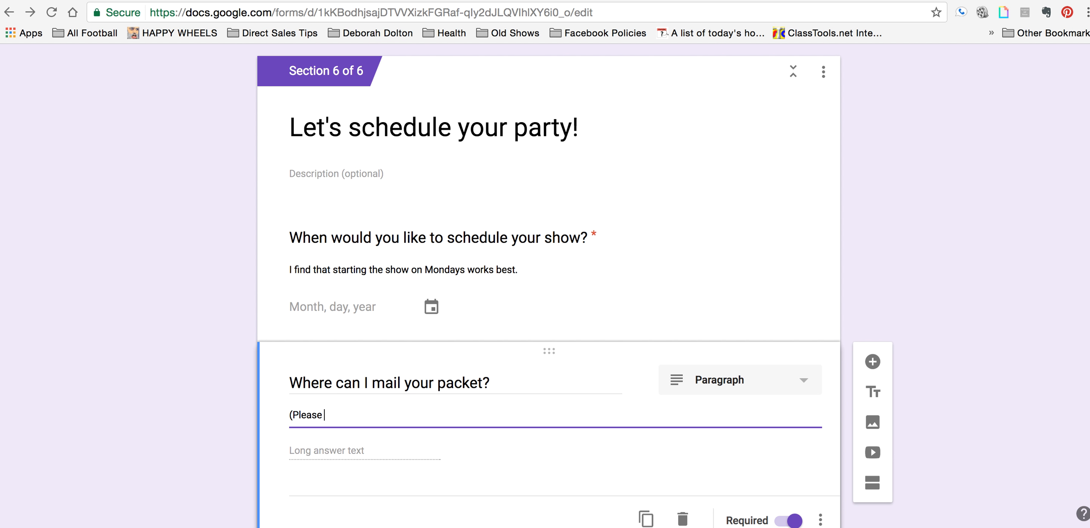
type(" use address, city, state, zip")
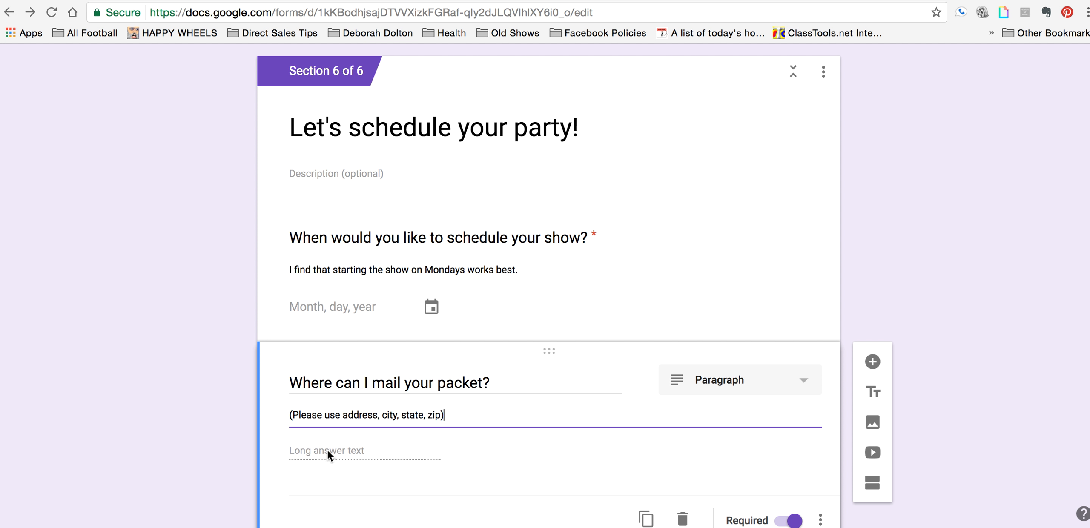
scroll(523, 360, "down", 2)
left_click(578, 400)
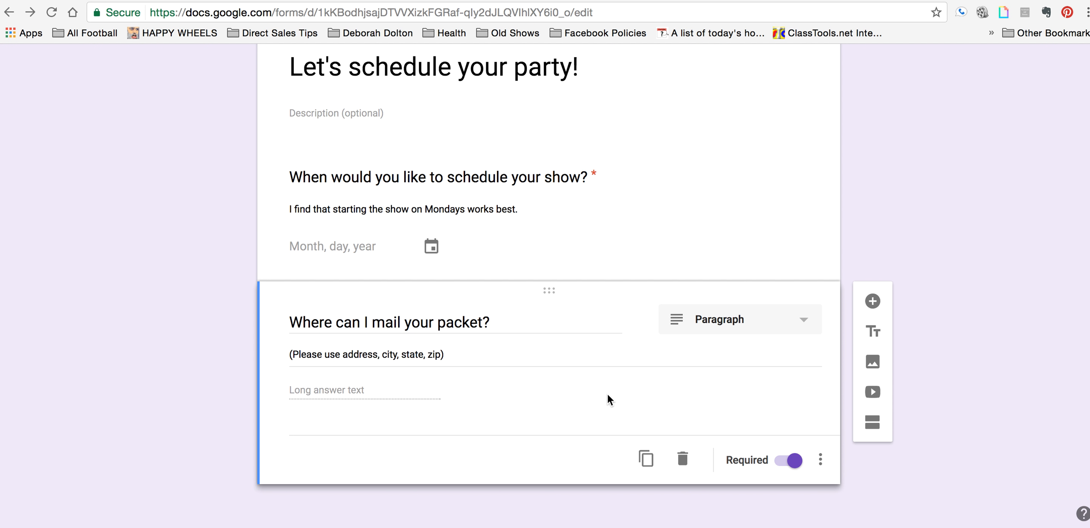
Add a required Short answer question titled "What is your phone number?" below the packet mailing question
left_click(873, 302)
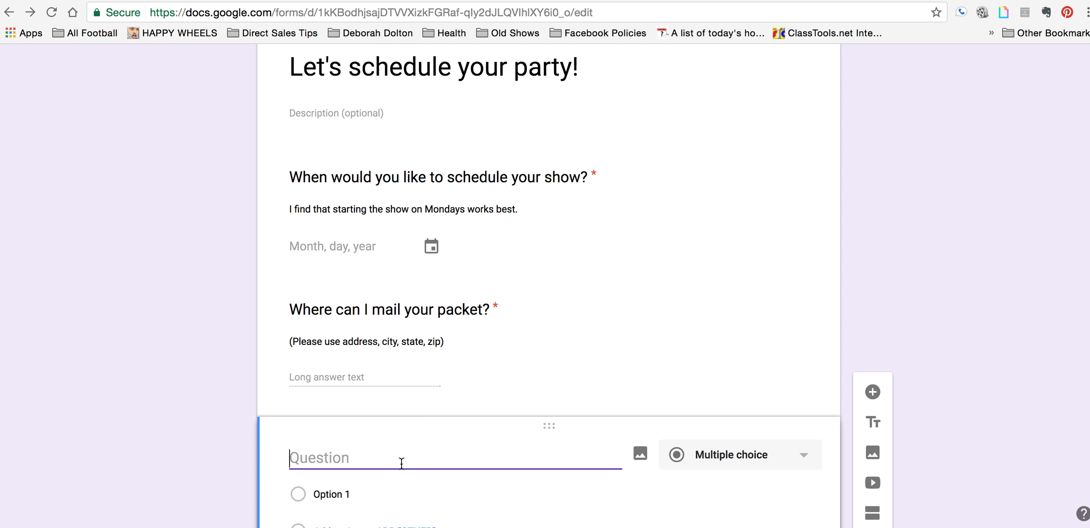
type("What is ")
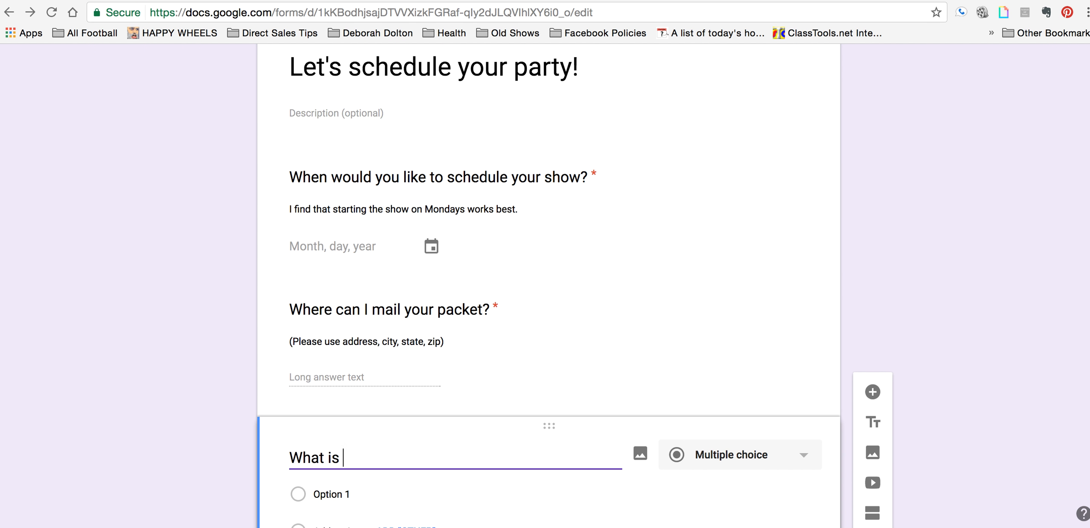
type("your phone number?")
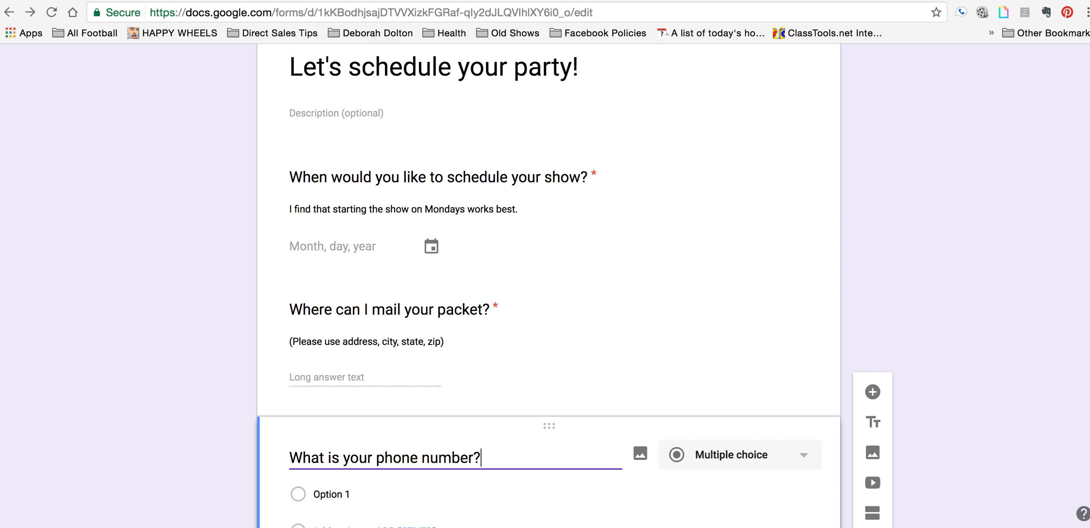
left_click(792, 460)
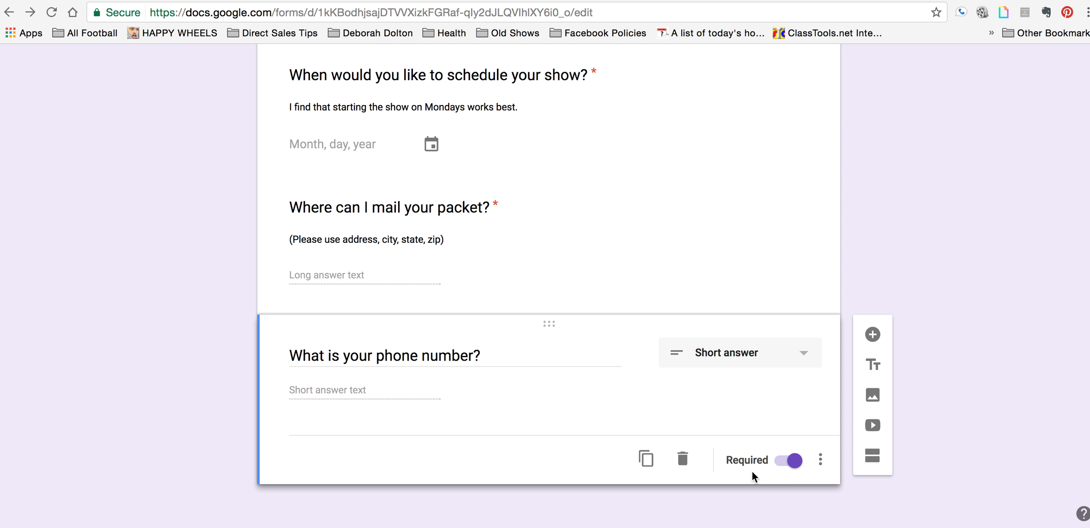
Add the description "10 digits" to the phone number question
left_click(820, 462)
left_click(839, 464)
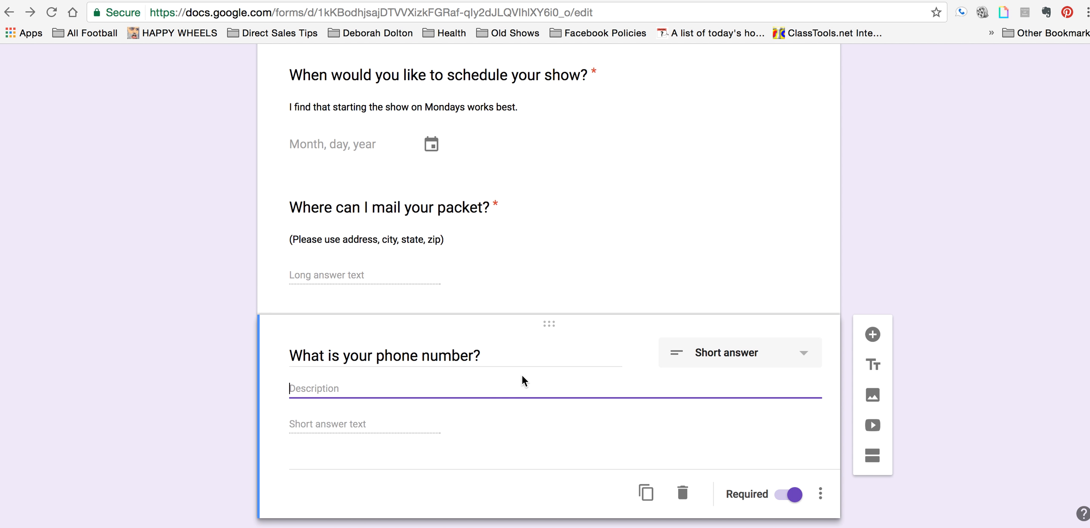
type("10 digits")
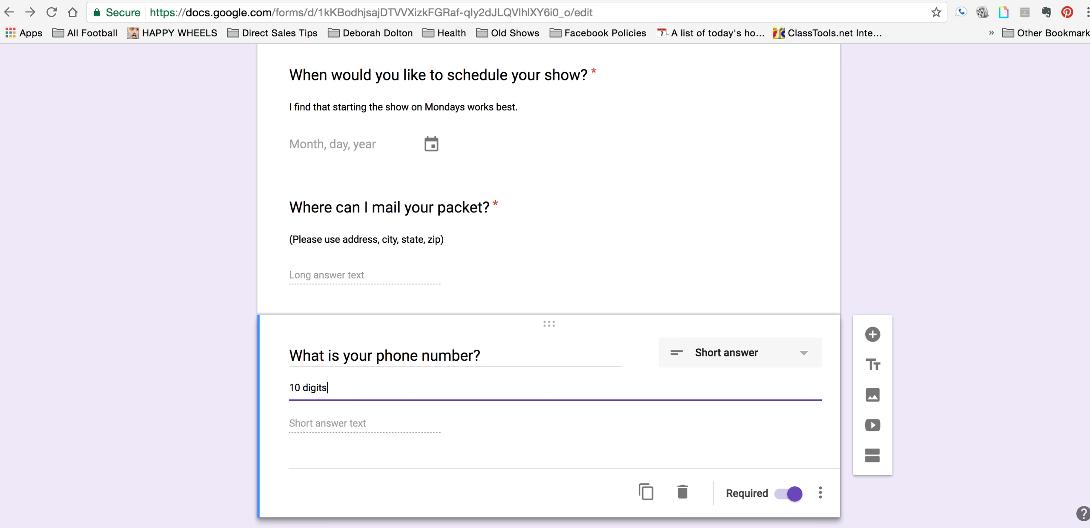
left_click(586, 418)
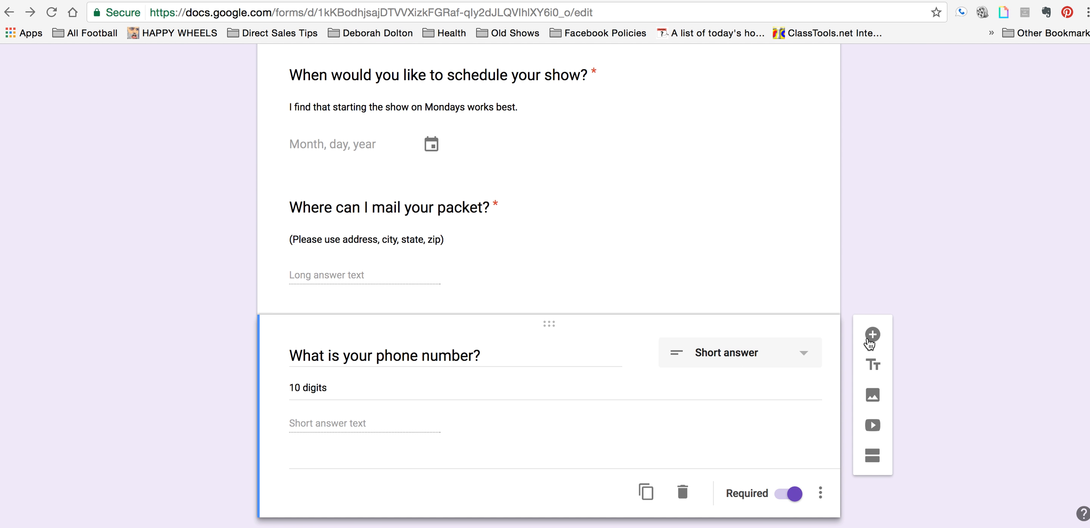
Add a required Short answer question titled "What is your email?" below the phone number question
left_click(870, 338)
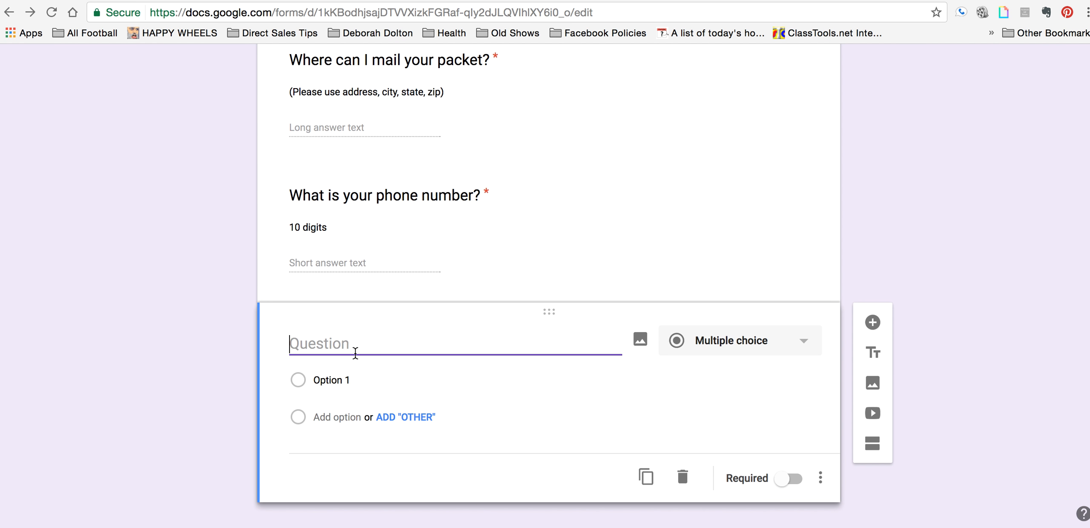
type("What is")
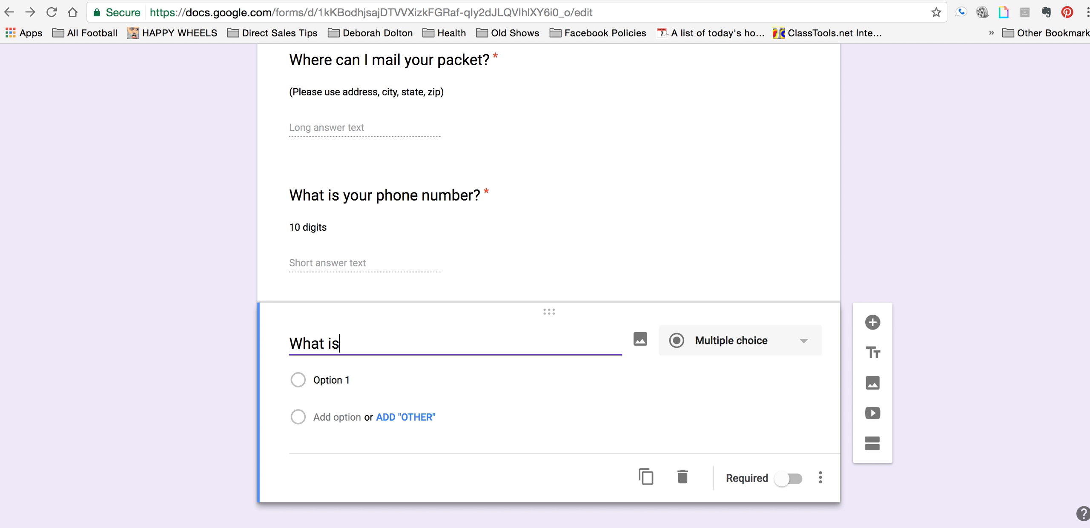
type(" your ema")
key("BackSpace")
key("BackSpace")
key("BackSpace")
key("BackSpace")
type("r email?")
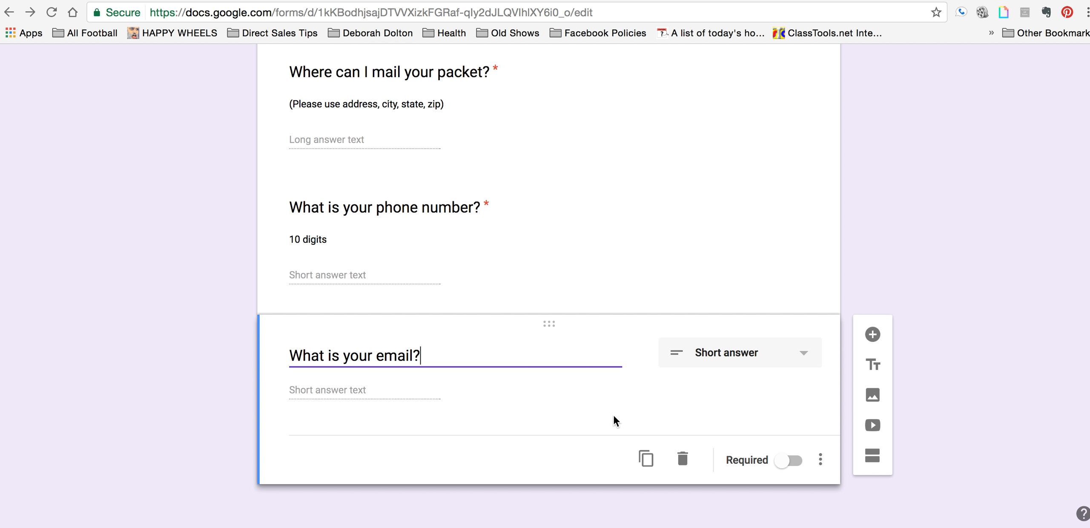
left_click(795, 461)
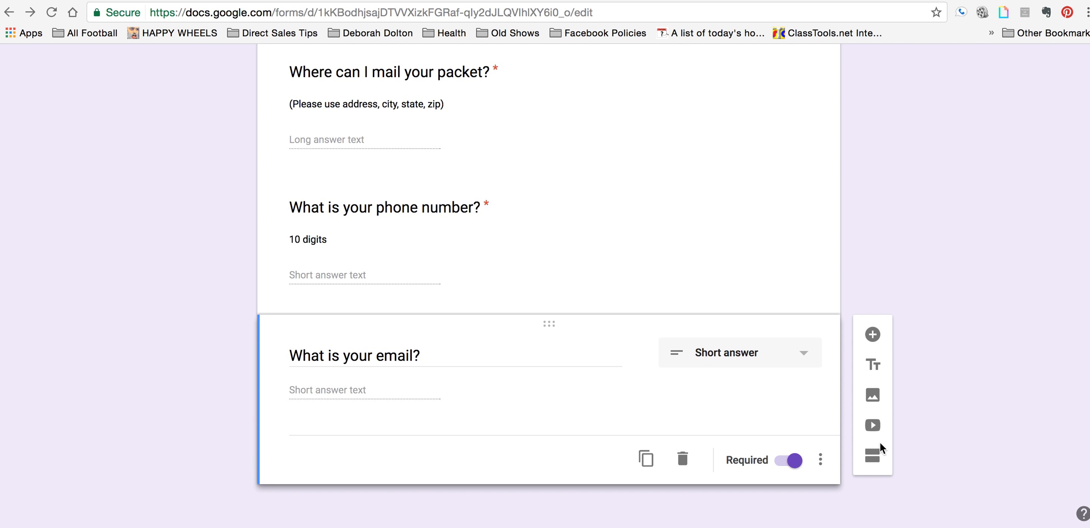
Add a seventh section after the party scheduling section and title it "Are you interested in learning more about becoming a consultant?"
left_click(873, 455)
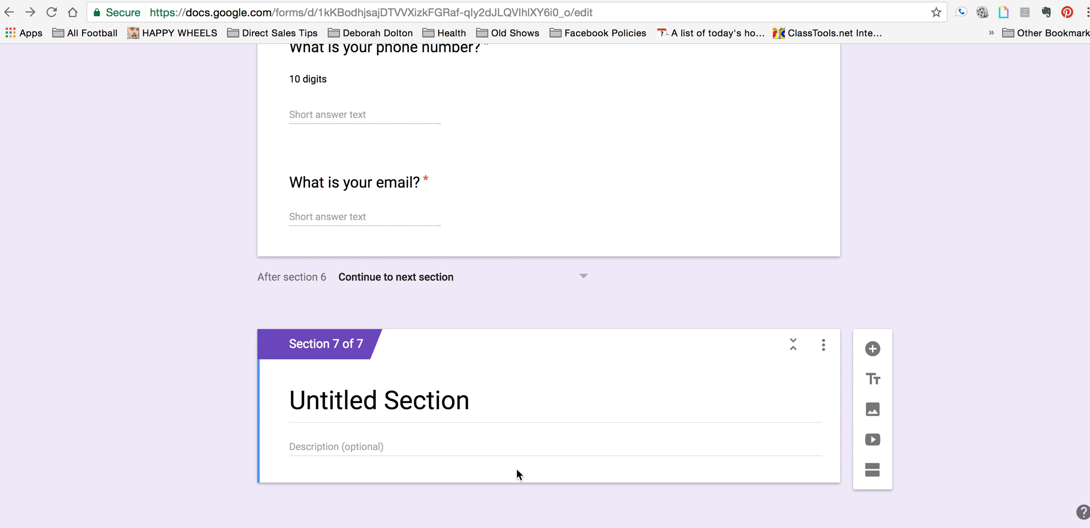
left_click(435, 403)
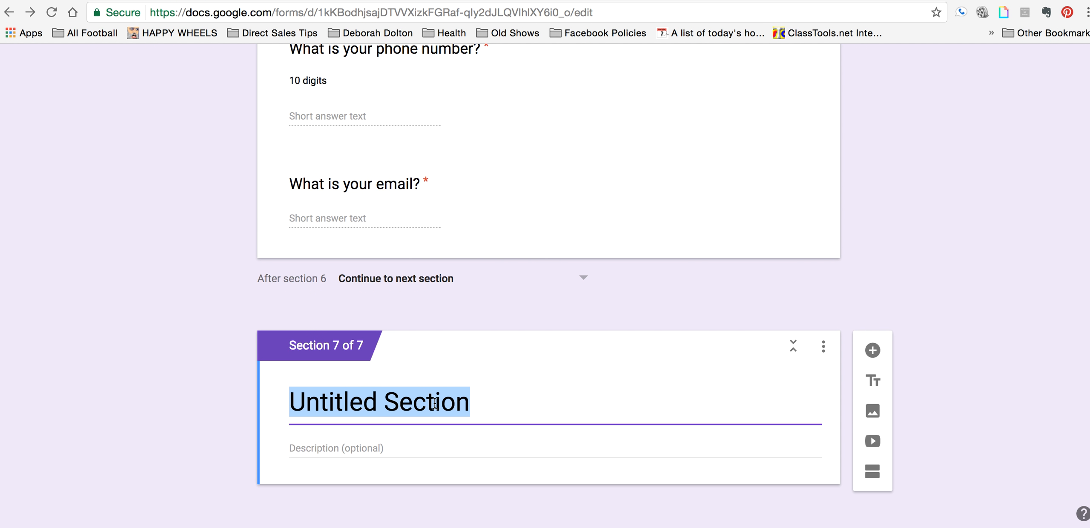
type("Are you interested in be")
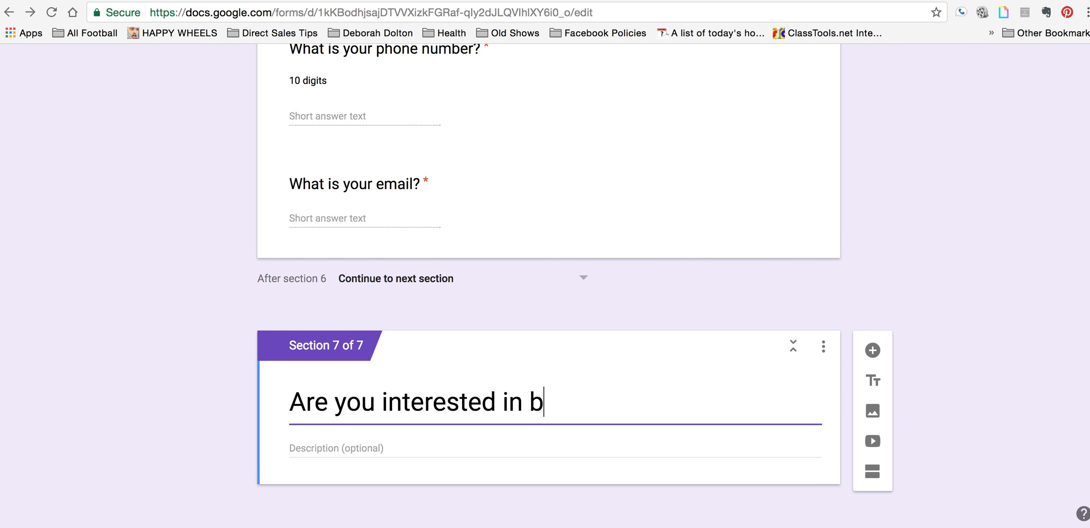
key("BackSpace")
key("BackSpace")
type("learning more abou")
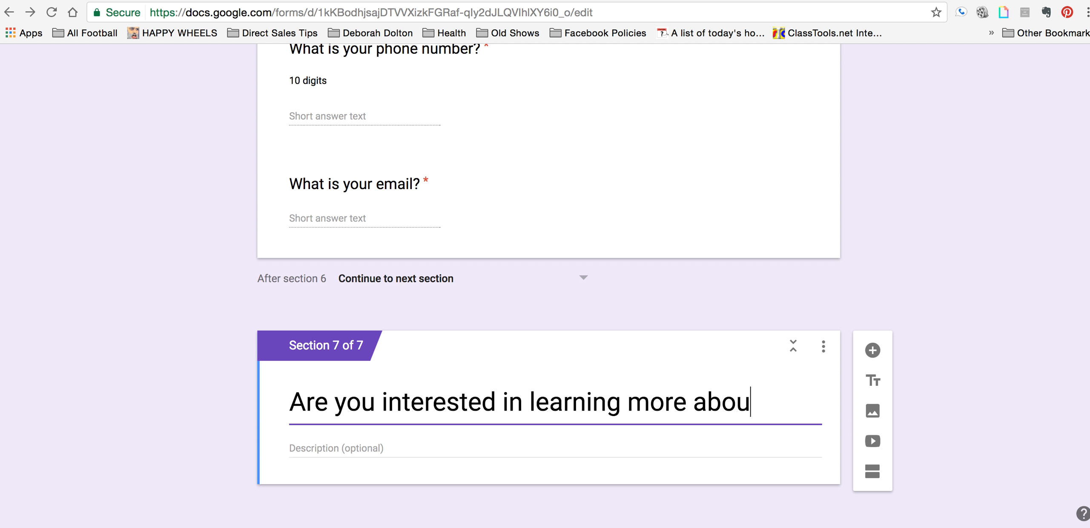
type("t becoming a")
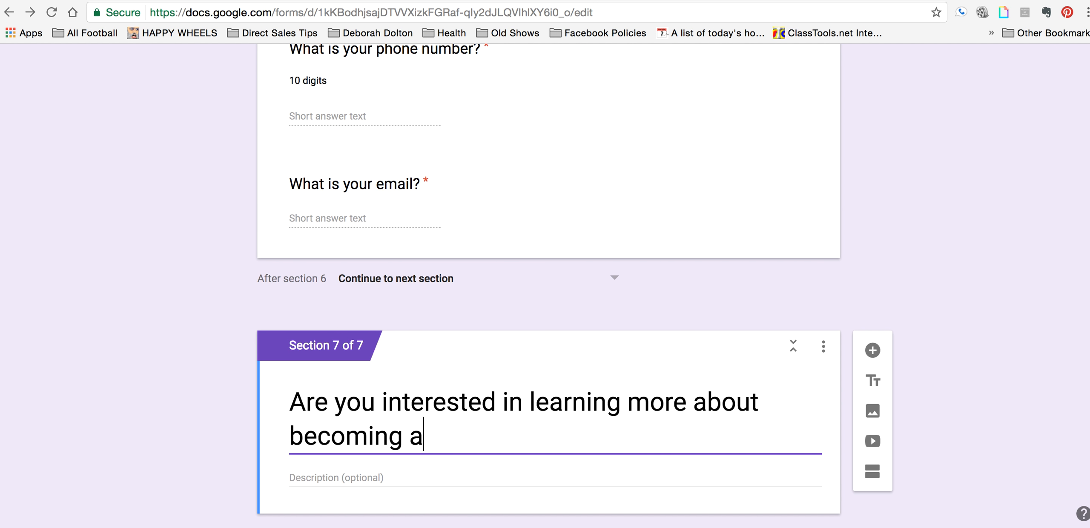
type(" consultant?")
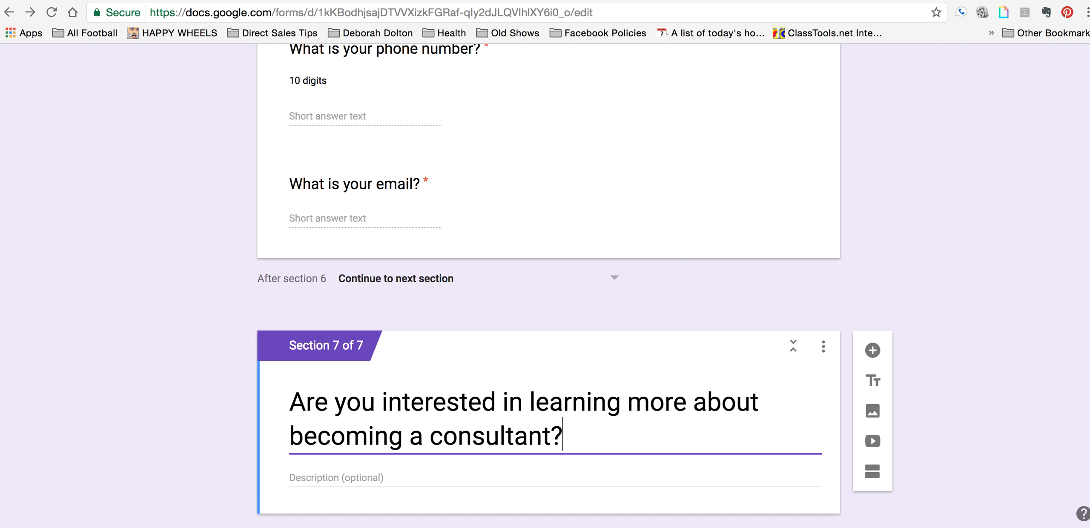
Copy the seventh section's title text, then retitle the section "Consultant"
left_click_drag(561, 438, 277, 405)
key("super+c")
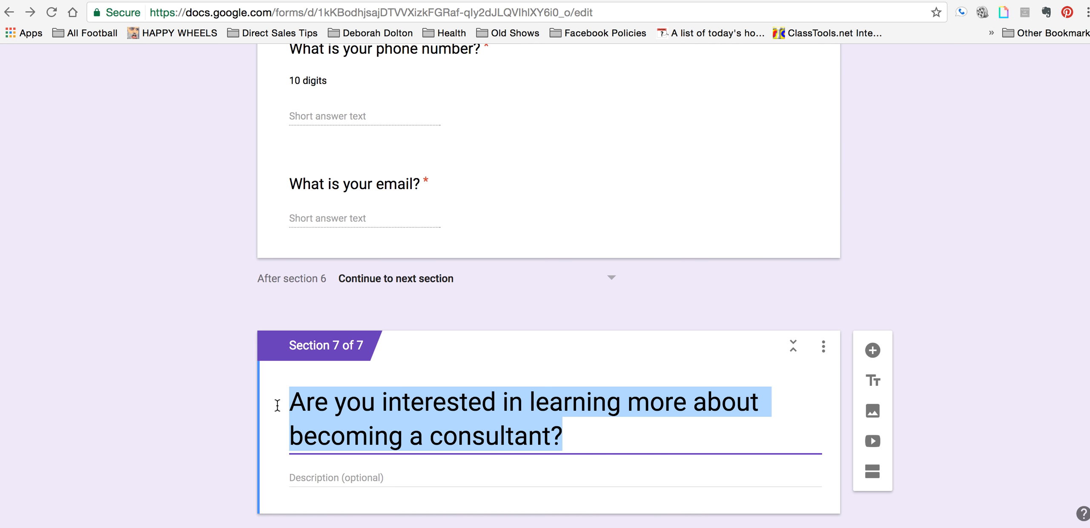
type("Cons")
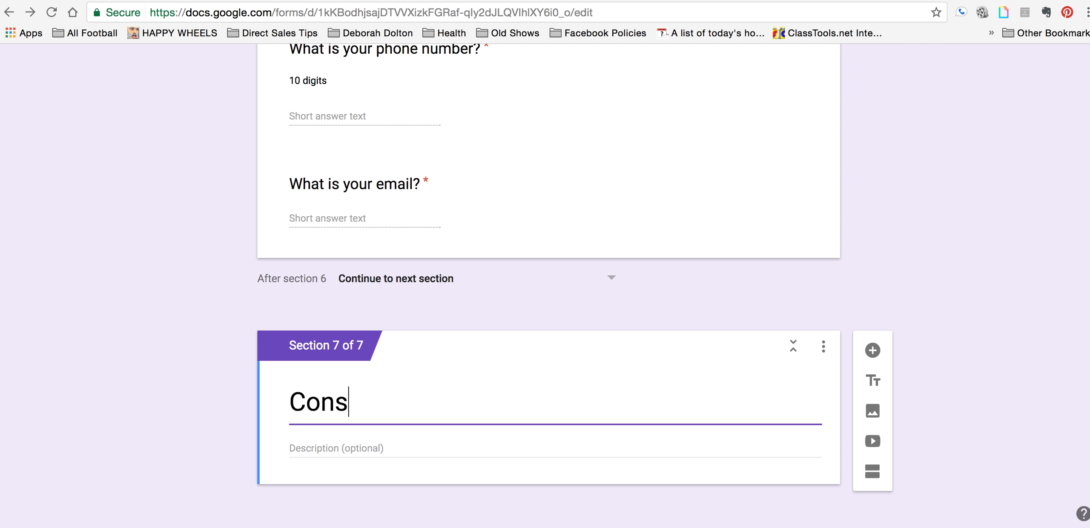
type("ultant")
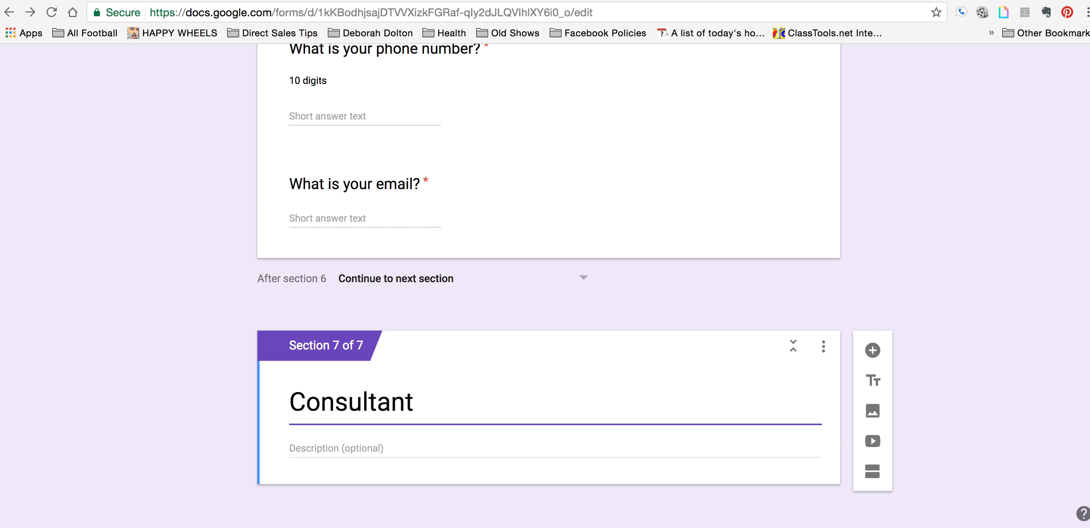
left_click(927, 399)
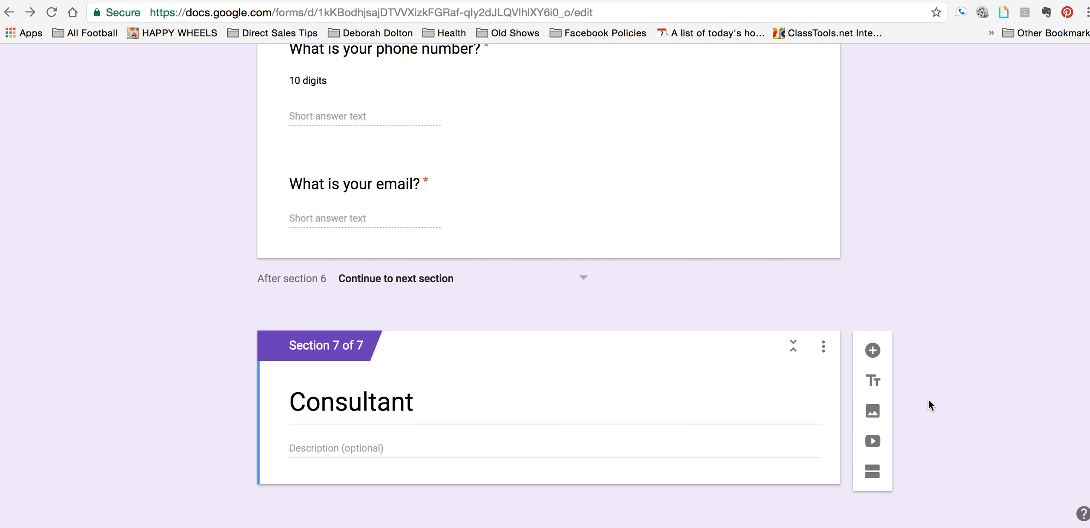
Add a required multiple-choice question to the Consultant section using the copied text as its title, with options Yes, No and Uncertain
left_click(877, 352)
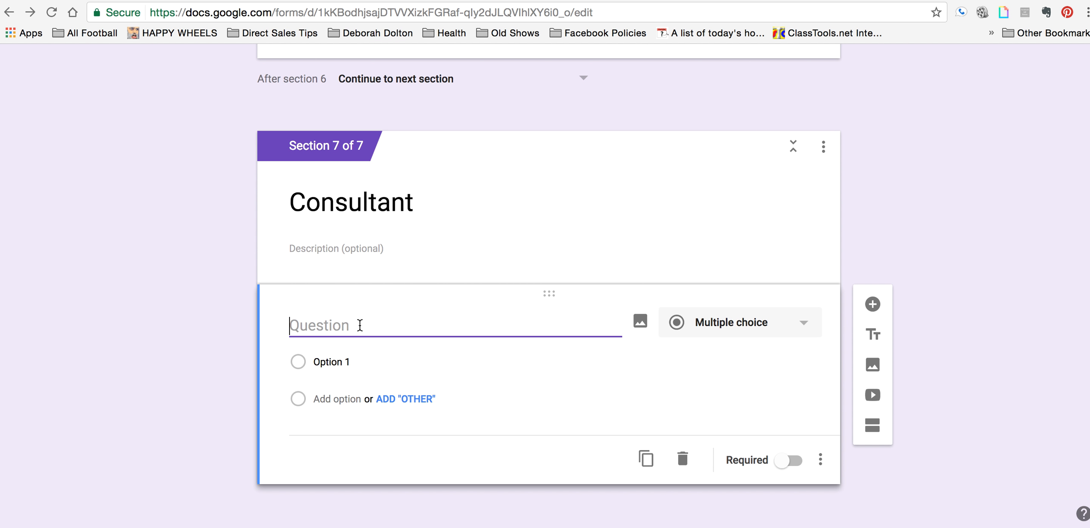
key("super+v")
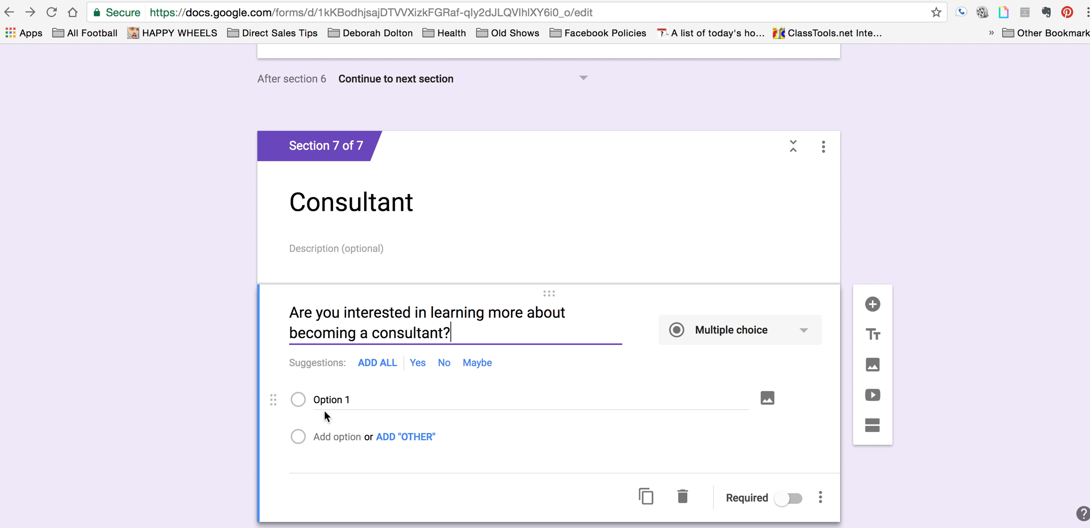
left_click(337, 401)
type("Yes")
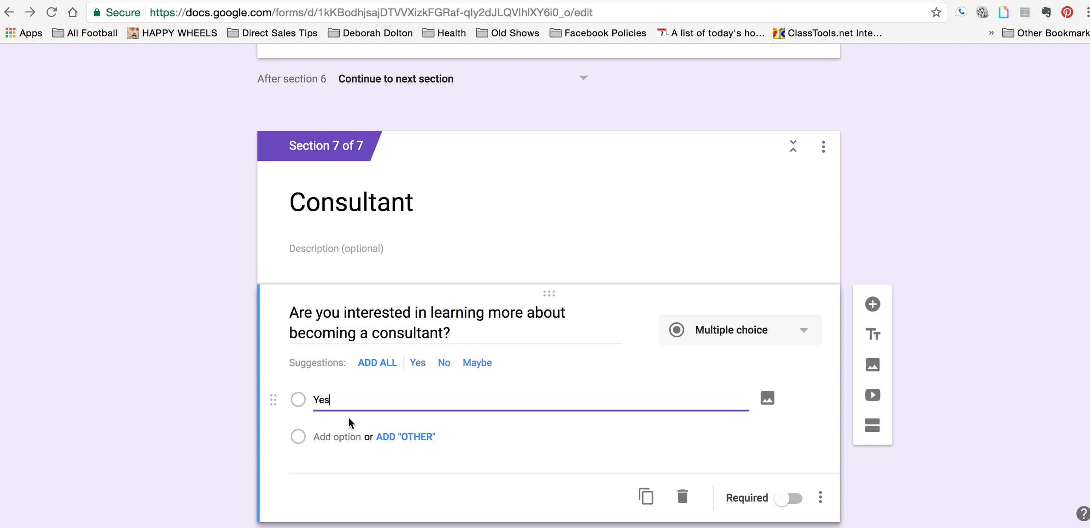
left_click(336, 437)
type("No")
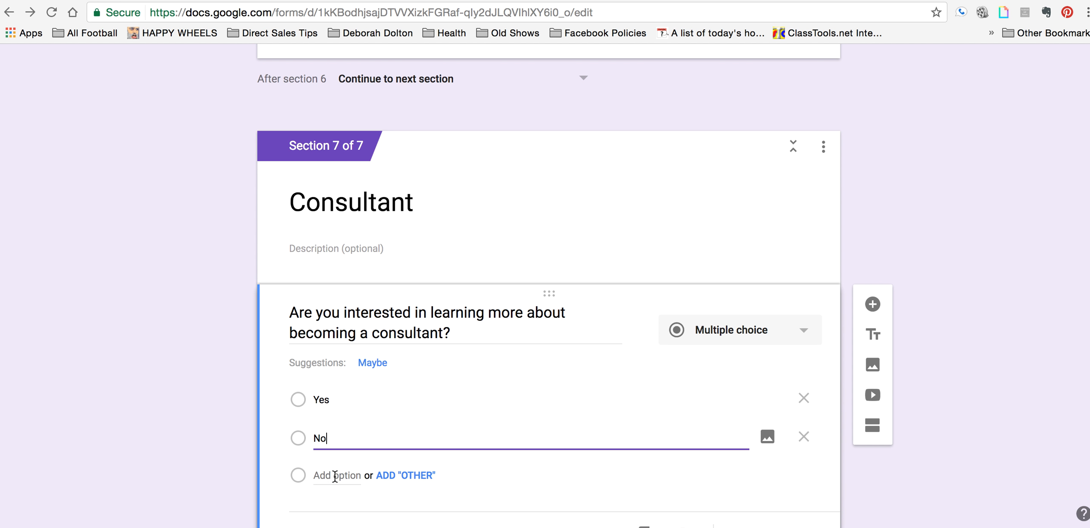
left_click(336, 475)
type("Uncertain")
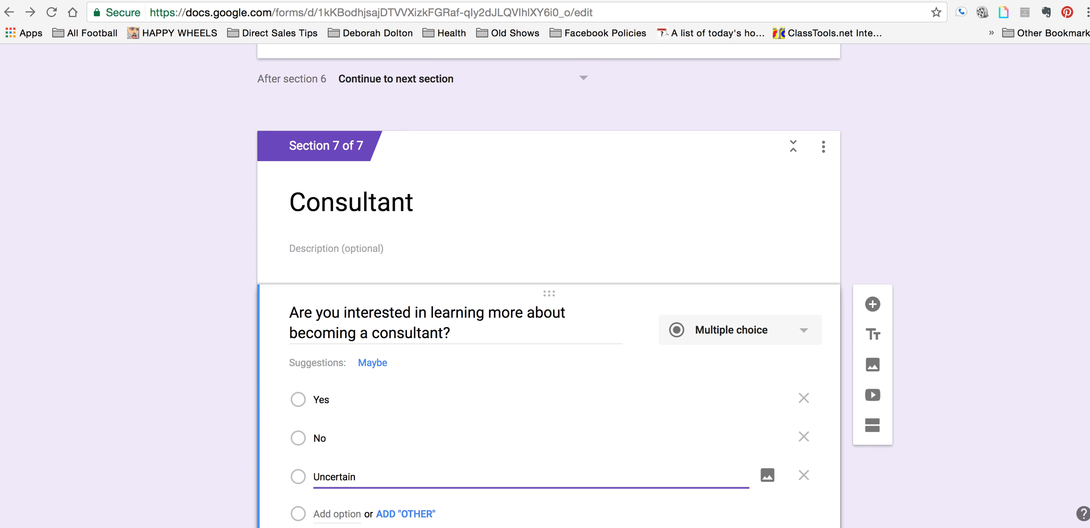
scroll(692, 392, "down", 3)
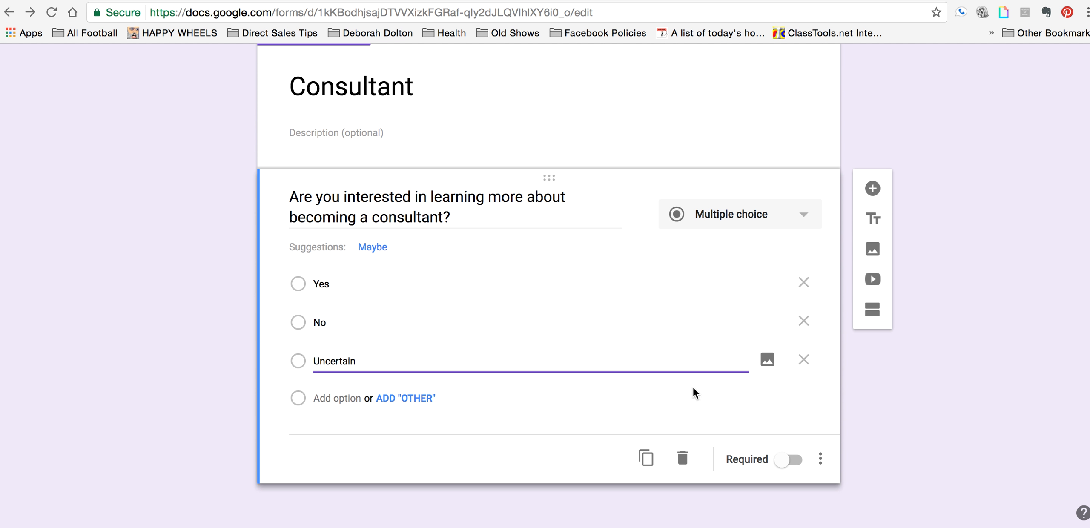
left_click(790, 460)
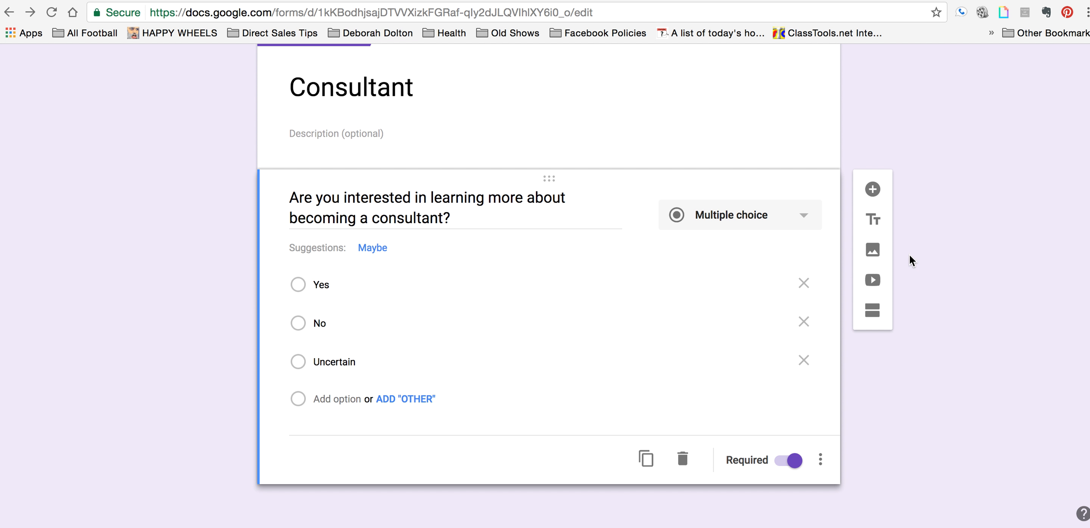
Add an eighth section after the Consultant section and title it "More info on becoming a consultant"
left_click(870, 320)
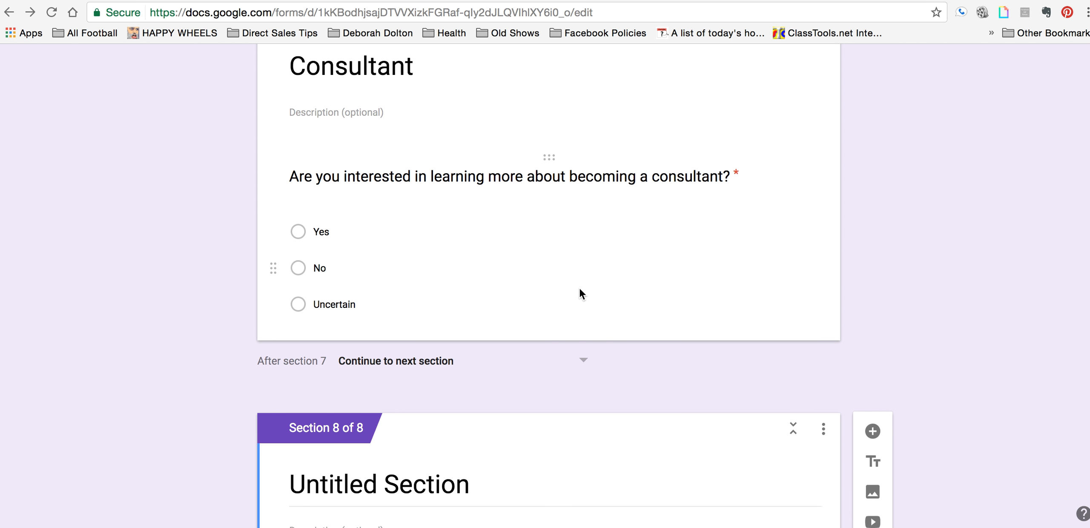
left_click(489, 412)
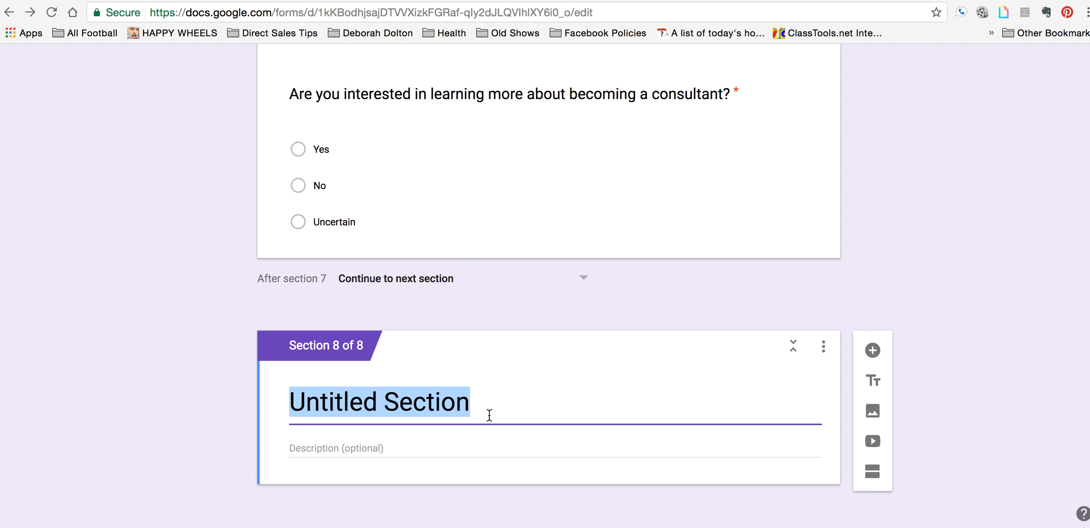
type("More info")
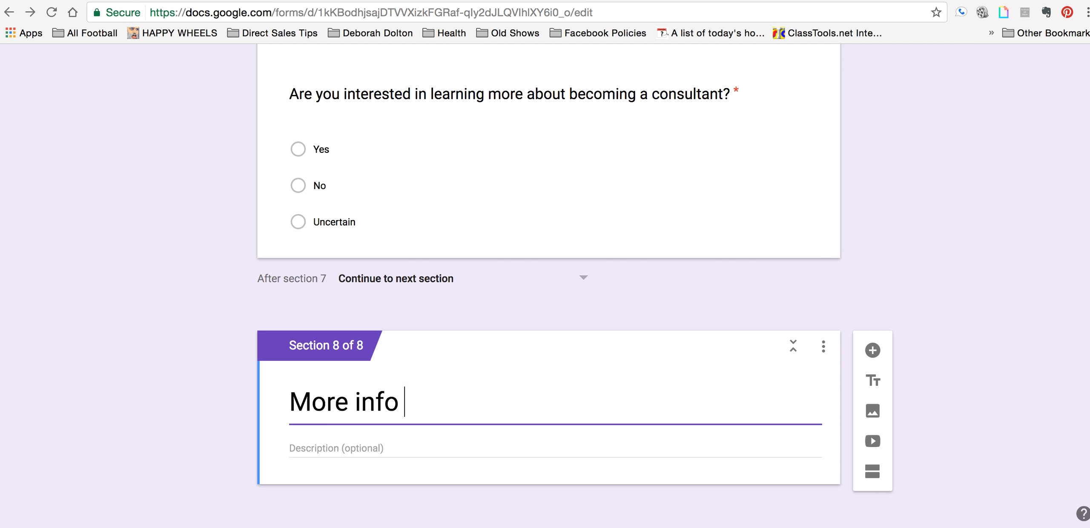
type(" on becoming a consultant")
Add a question titled "How would you like to be contacted?" to the eighth section
left_click(872, 351)
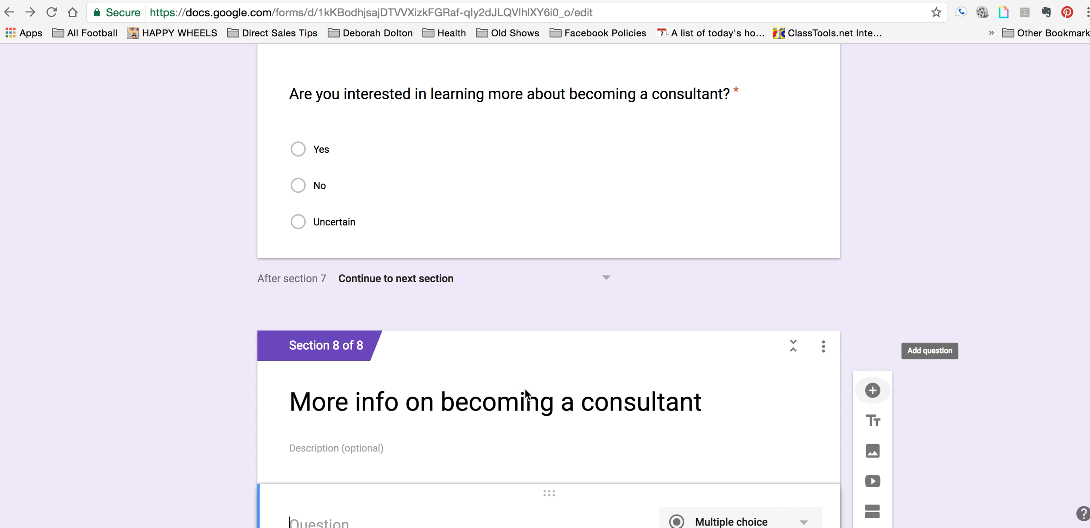
scroll(419, 476, "down", 2)
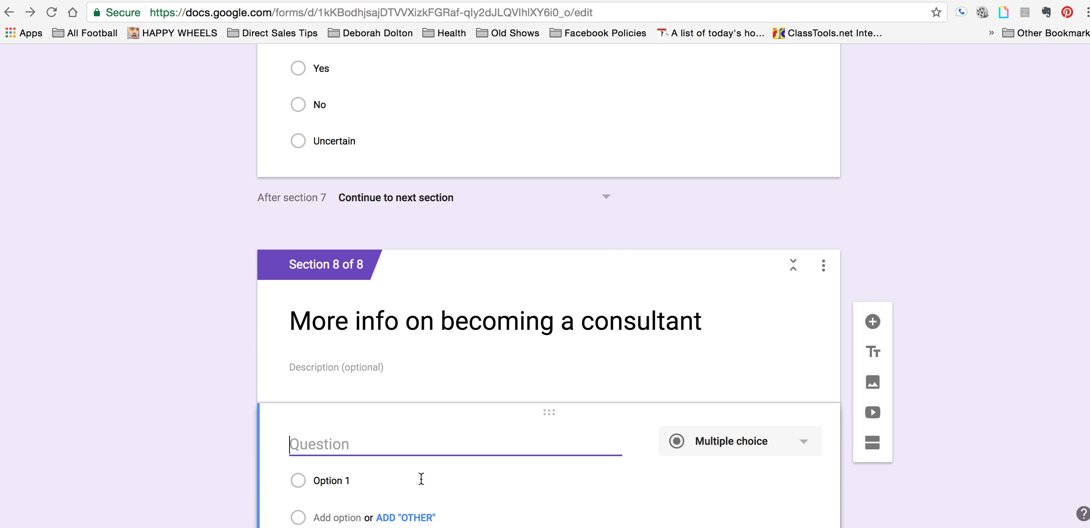
type("How would you like to be co")
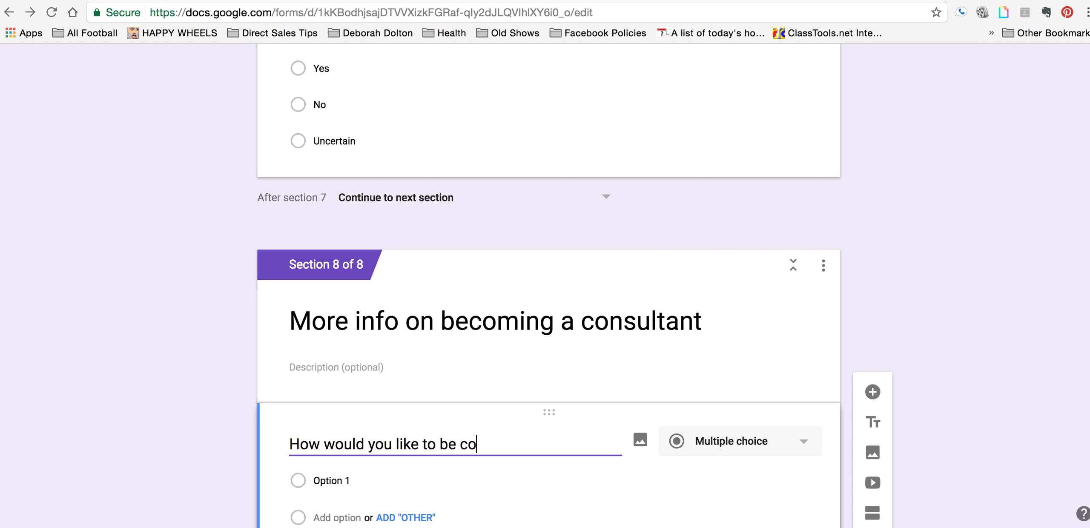
type("ntacted?")
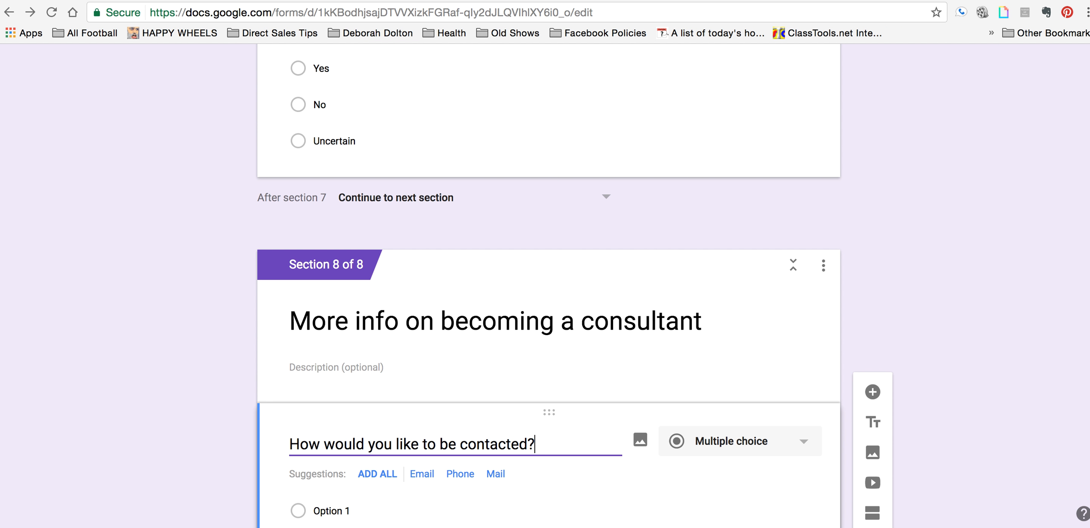
Give the contact question the answer options Email, phone, Text, Facebook and "Other:"
scroll(349, 455, "down", 3)
left_click(359, 420)
type("Email")
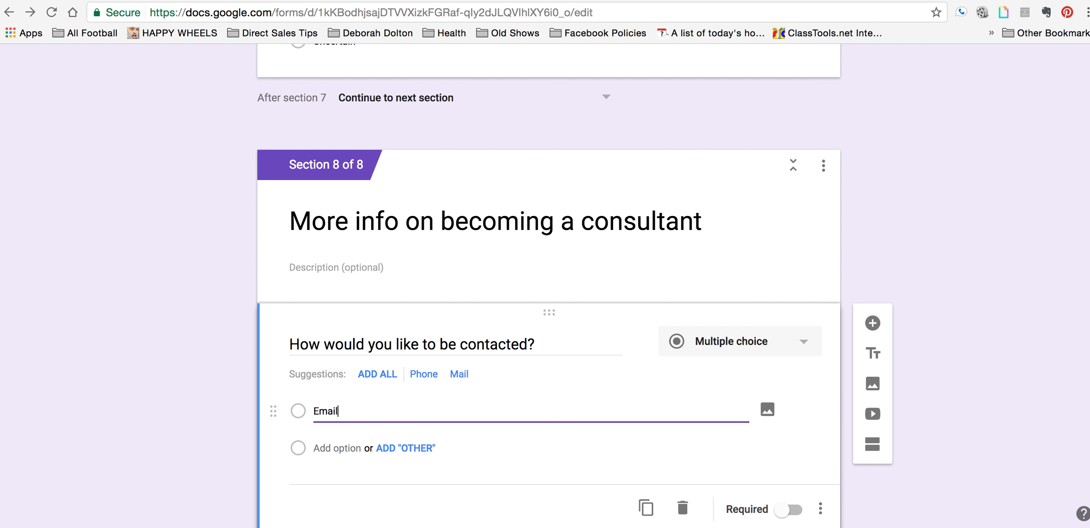
key("Return")
type("phone")
key("Return")
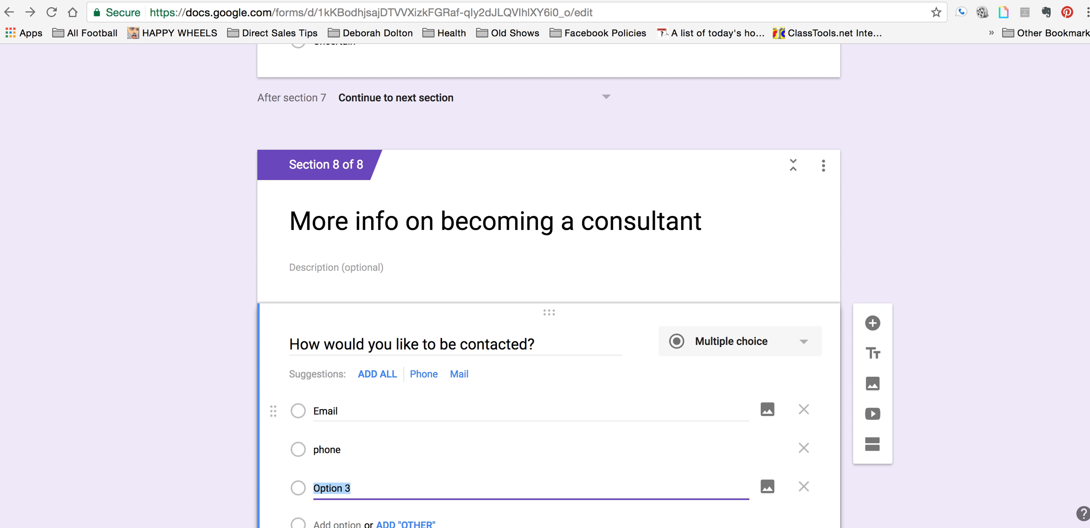
type("Text")
key("Return")
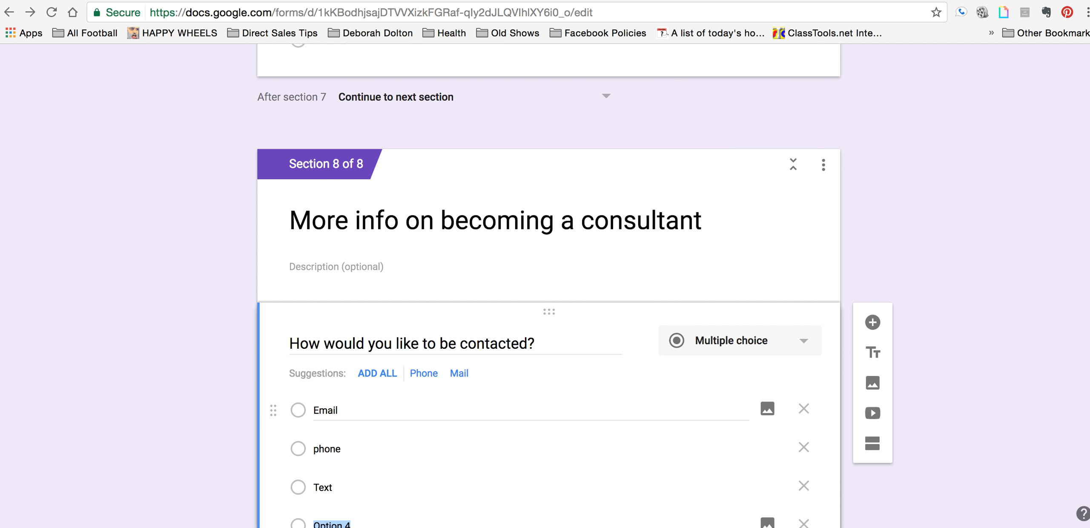
type("Facebook")
key("Return")
type("Other:")
scroll(386, 507, "down", 1)
scroll(386, 504, "up", 1)
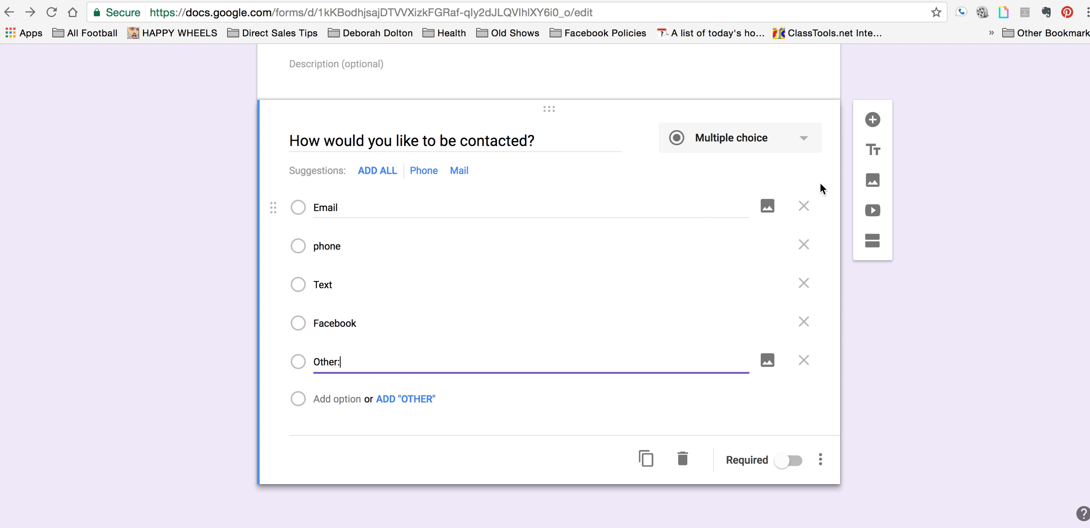
Make the contact question required and change its type to Checkboxes
left_click(796, 468)
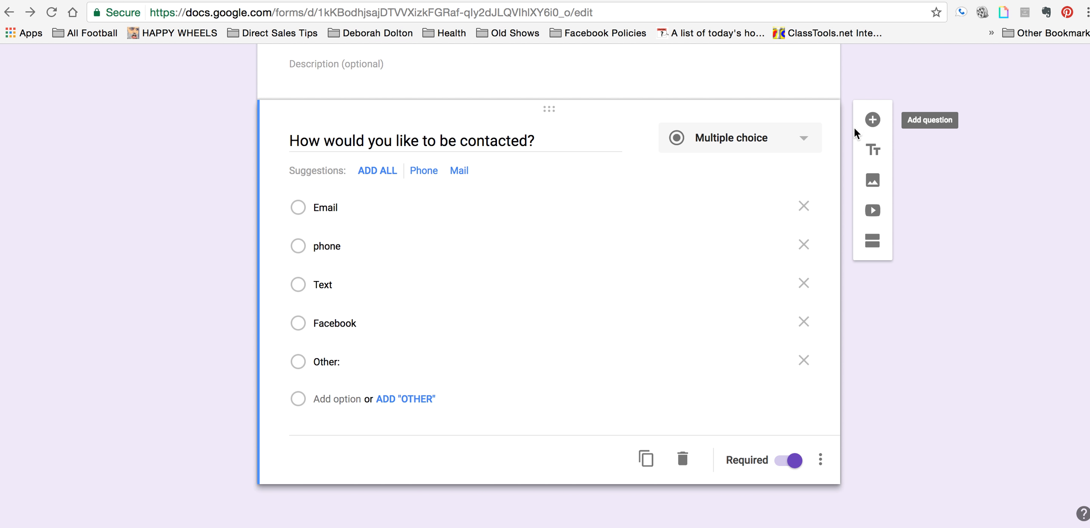
left_click(794, 145)
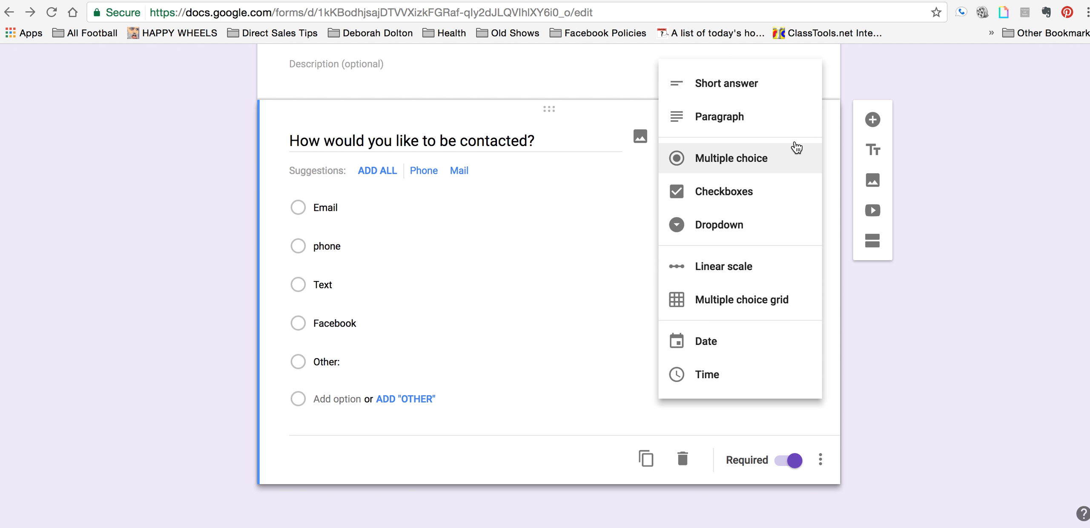
left_click(747, 198)
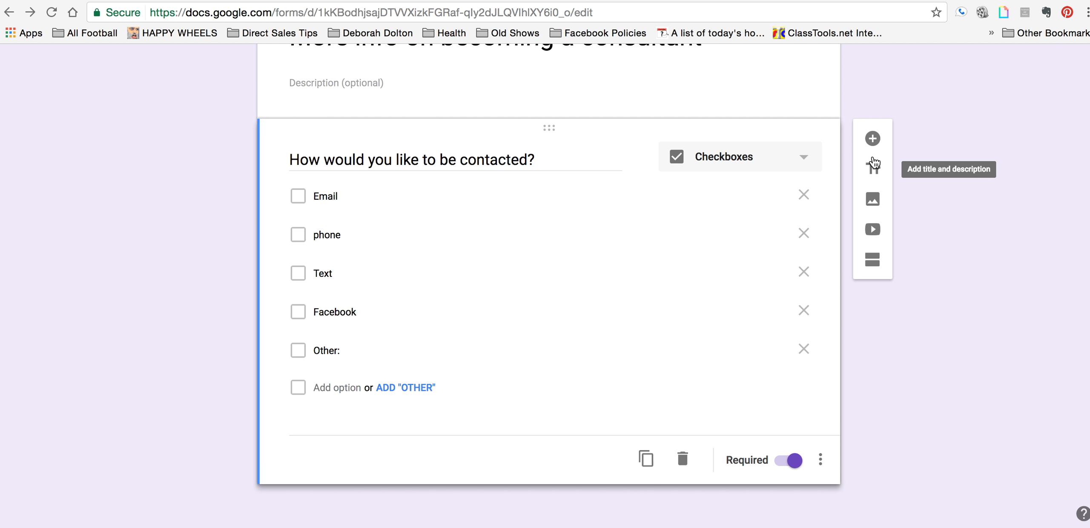
Add a required Paragraph question titled "Provide your phone number and/or email" below the contact question
left_click(871, 137)
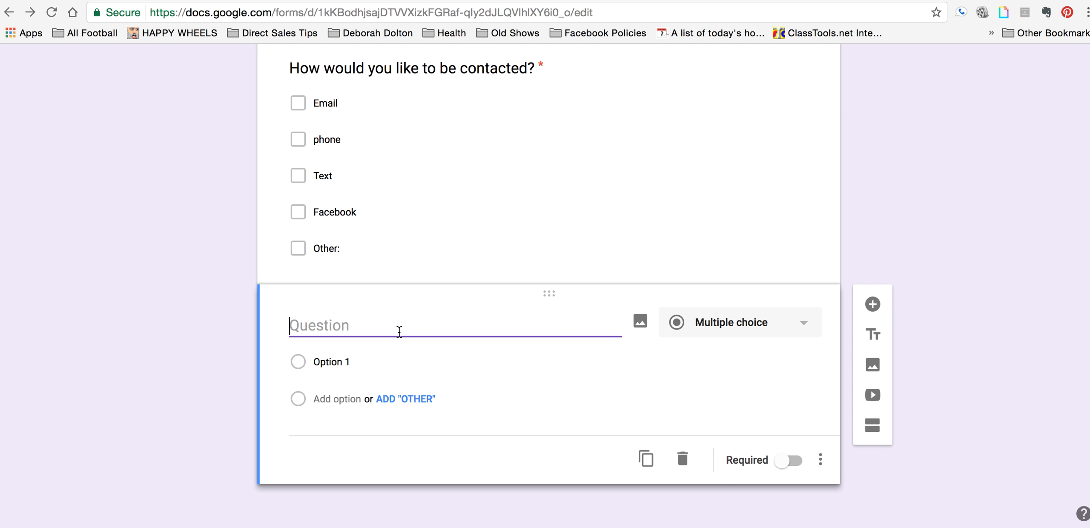
type("Provide your pho")
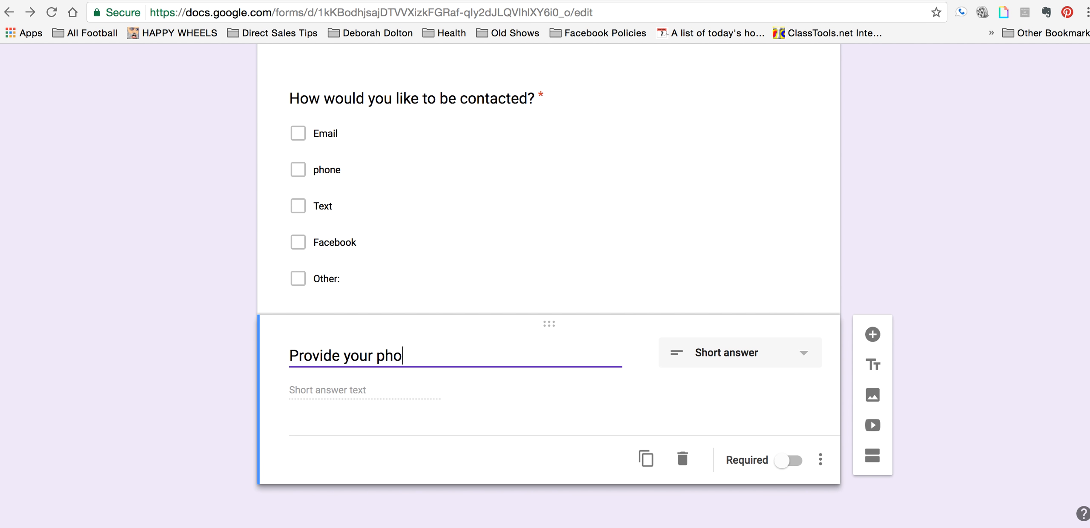
type("ne number and/or email")
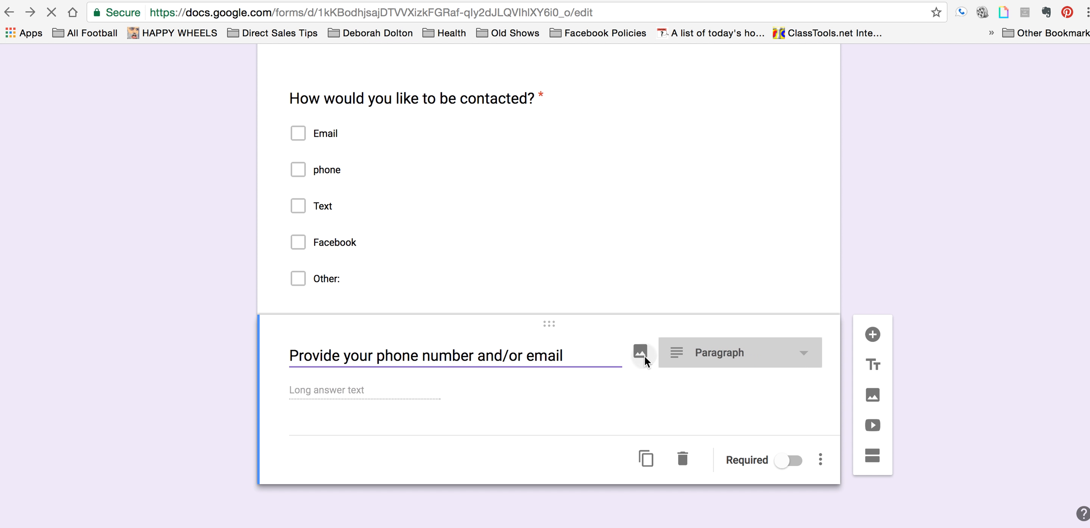
left_click(641, 352)
left_click(868, 98)
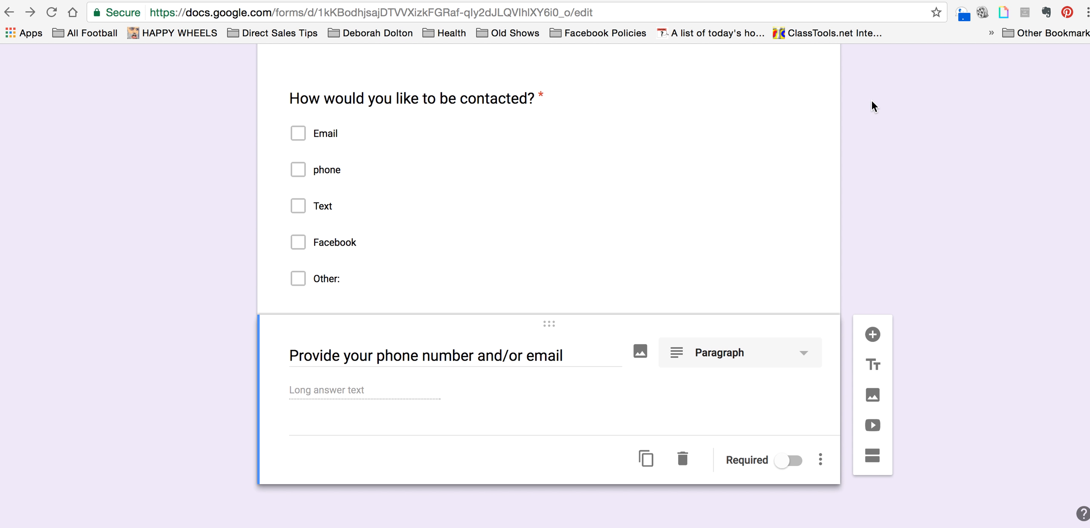
left_click(710, 365)
left_click(590, 399)
left_click(794, 460)
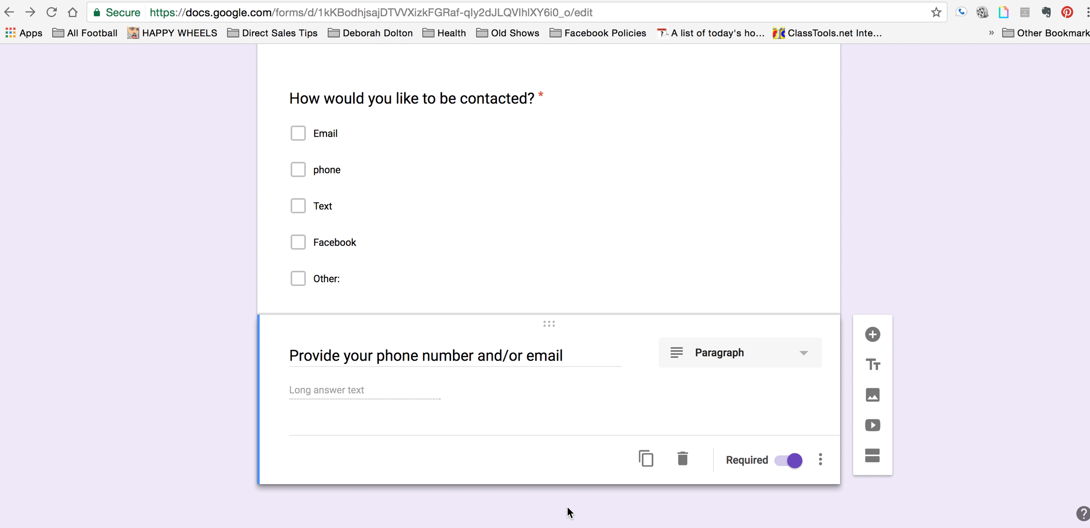
Add a ninth section titled "I would book a party for my host if she decided to become a consultant."
left_click(873, 462)
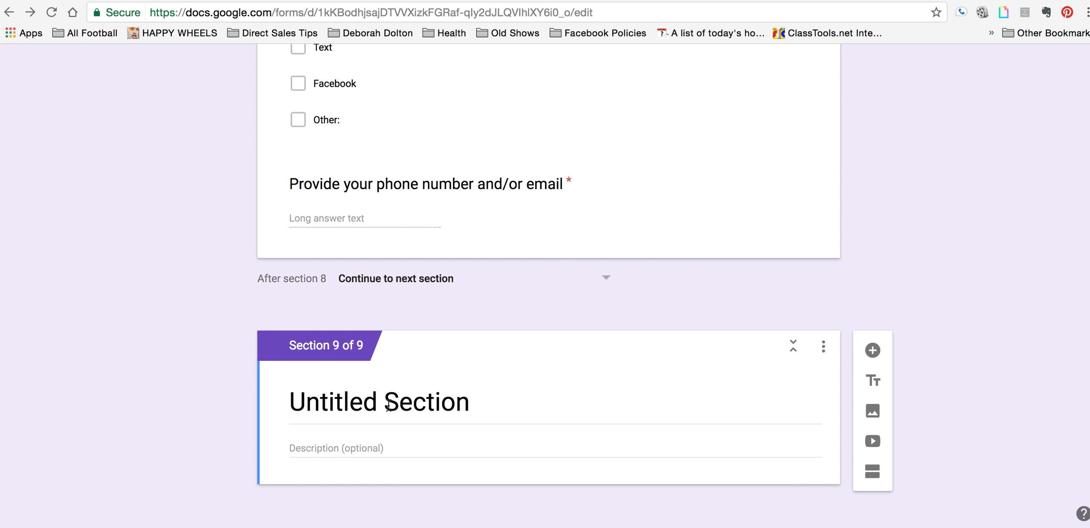
left_click(388, 404)
type("I woul")
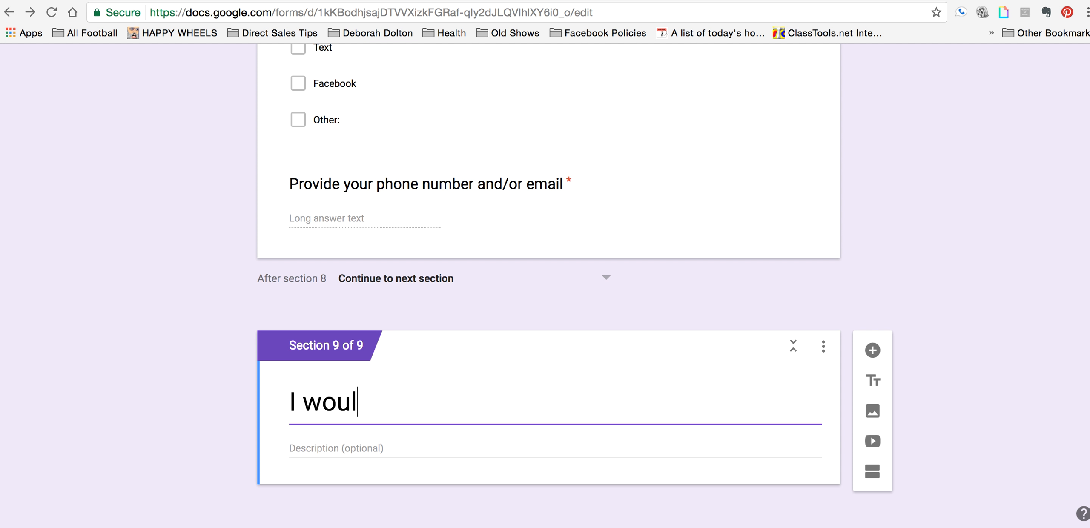
type("d book a party for ")
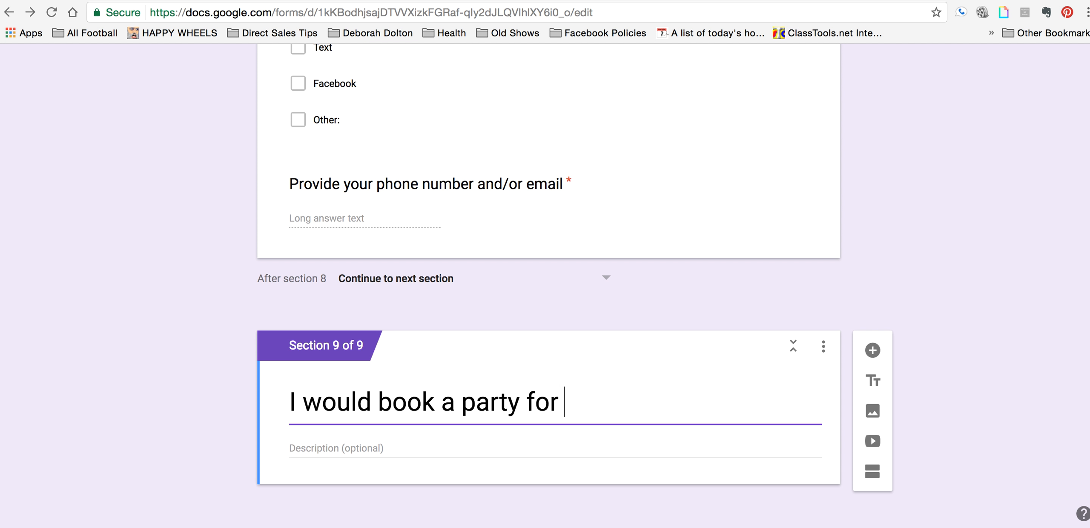
type("my host if she dedi")
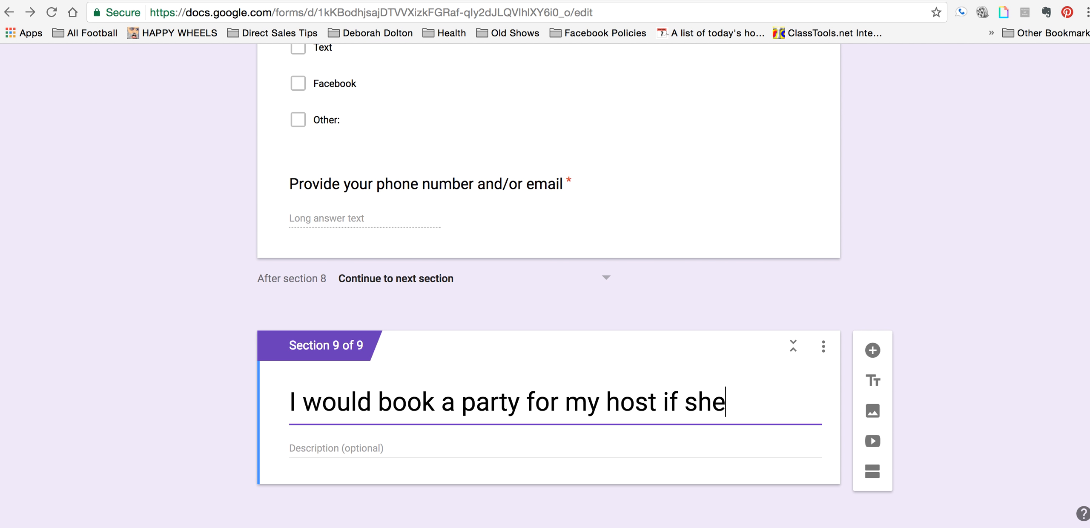
key("BackSpace")
key("BackSpace")
type("cided")
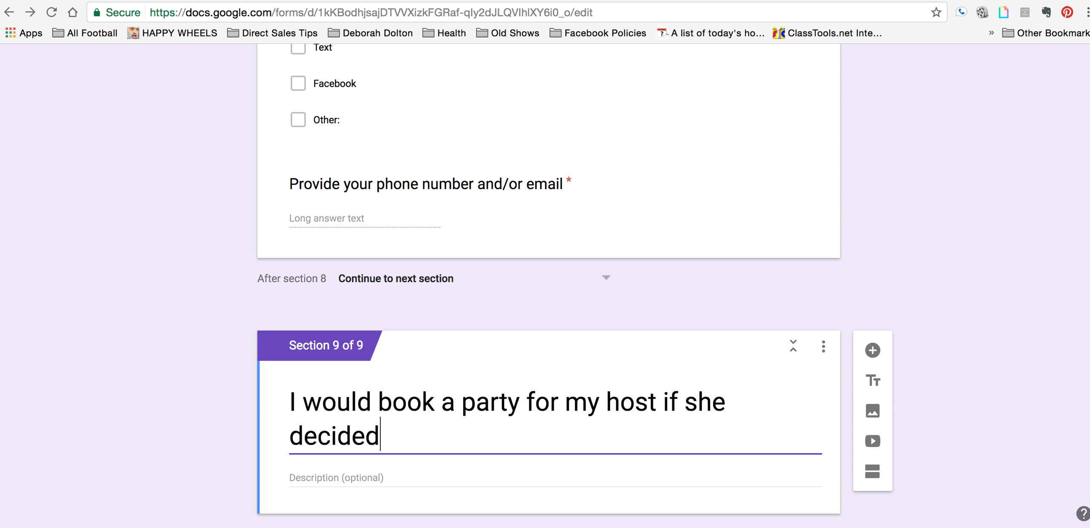
type(" to become a consult")
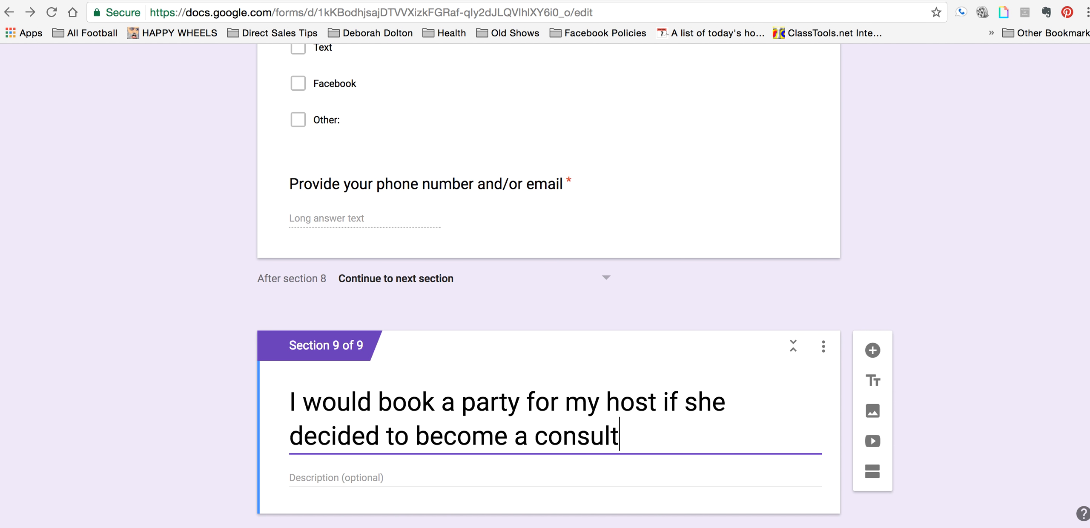
type("ant.")
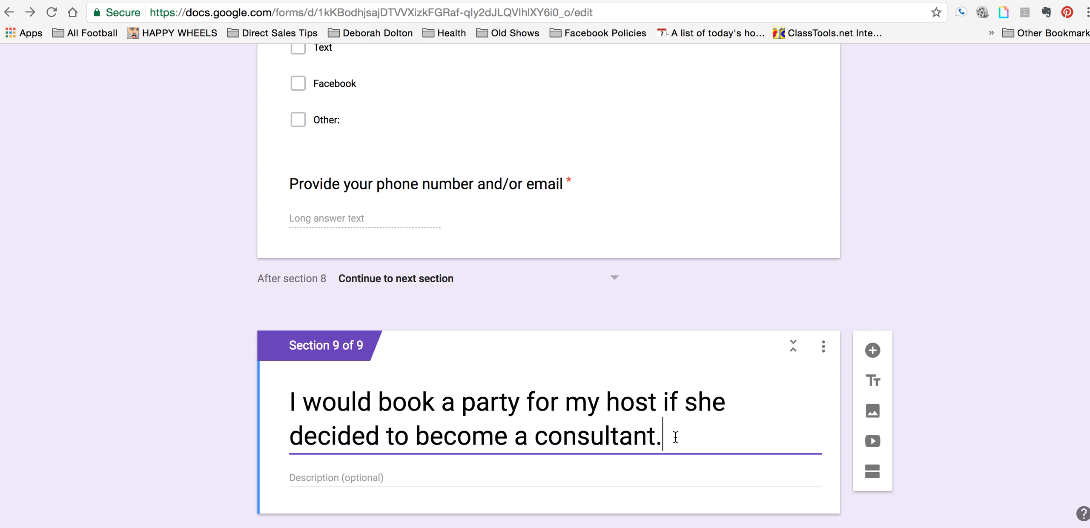
Copy the ninth section's title text, then retitle the section "Any comments or questions?"
left_click_drag(662, 438, 280, 399)
key("super+c")
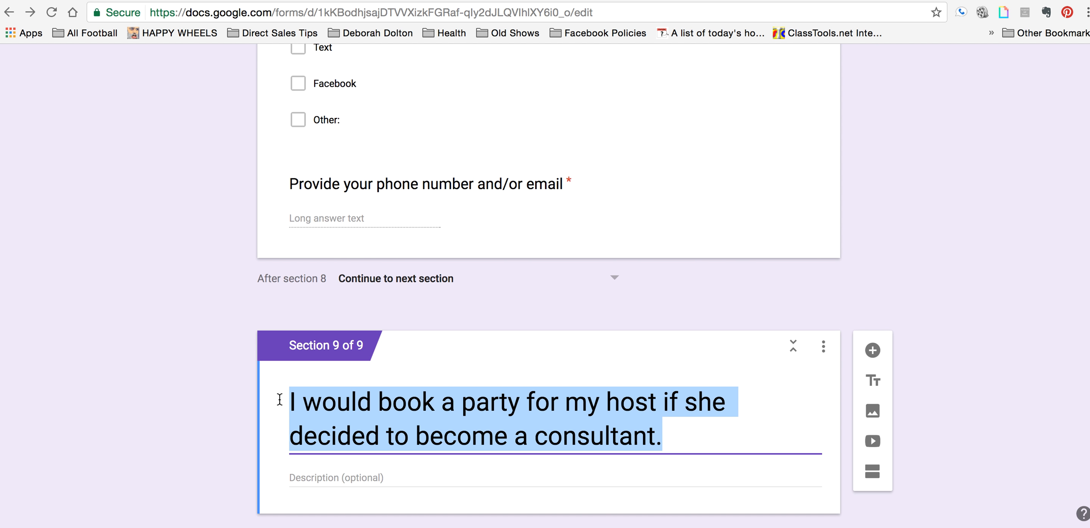
type("Any comments or questions?")
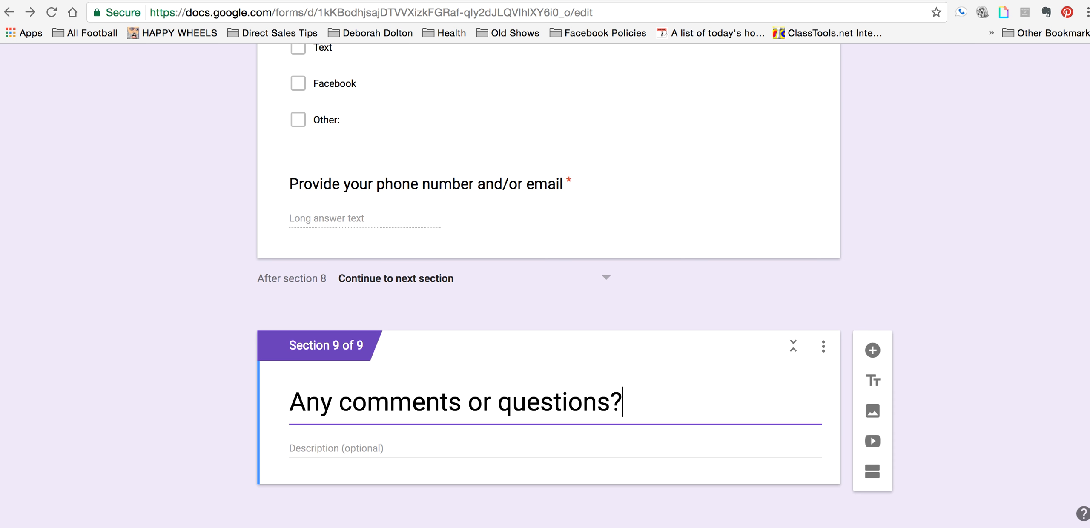
Add a required multiple-choice question "I would book a party for my host if she decided to become a consultant." with options yes, no and maybe
left_click(870, 356)
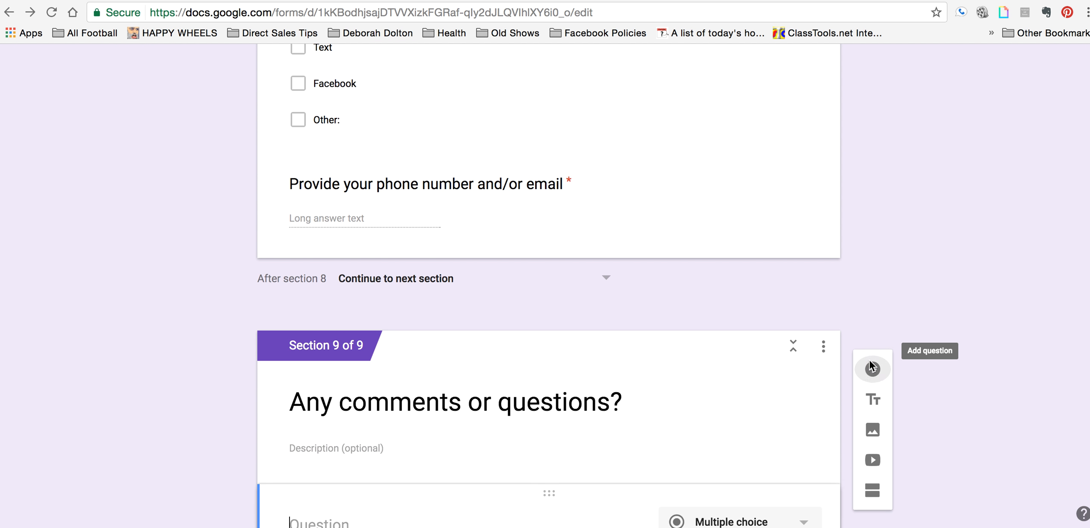
key("super+v")
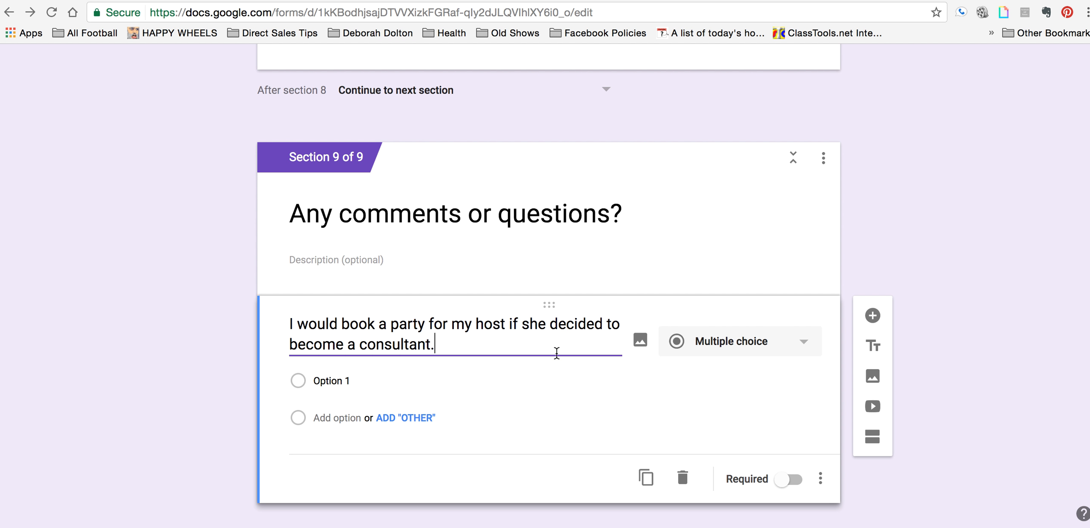
left_click(462, 378)
type("ye")
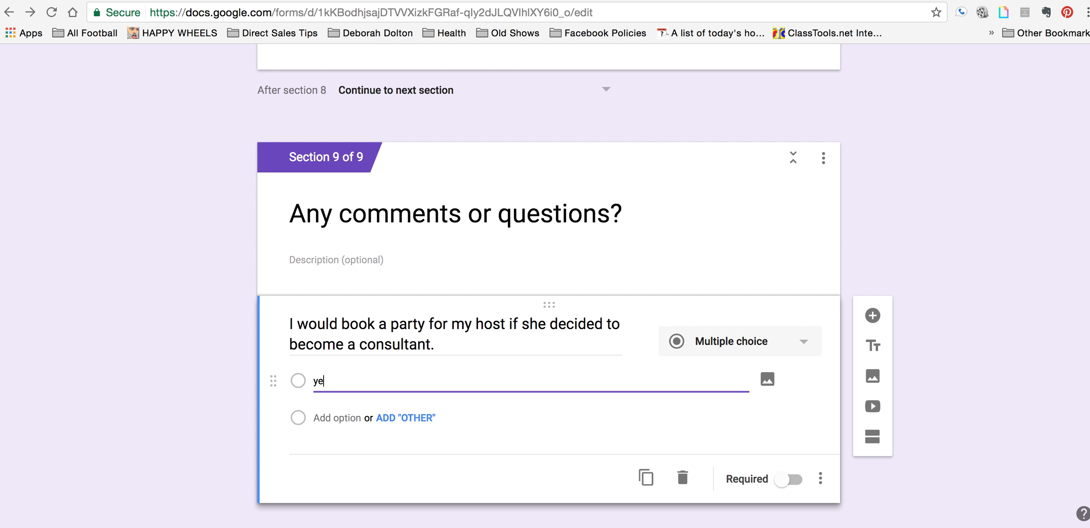
type("s")
key("Return")
type("no")
key("Return")
type("maybe")
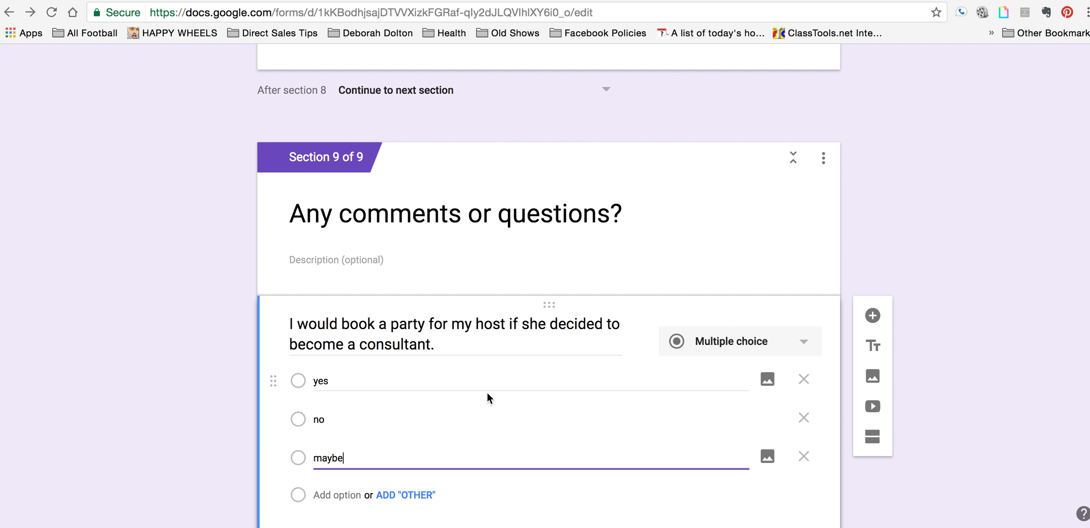
scroll(486, 397, "down", 2)
left_click(791, 473)
scroll(840, 353, "down", 1)
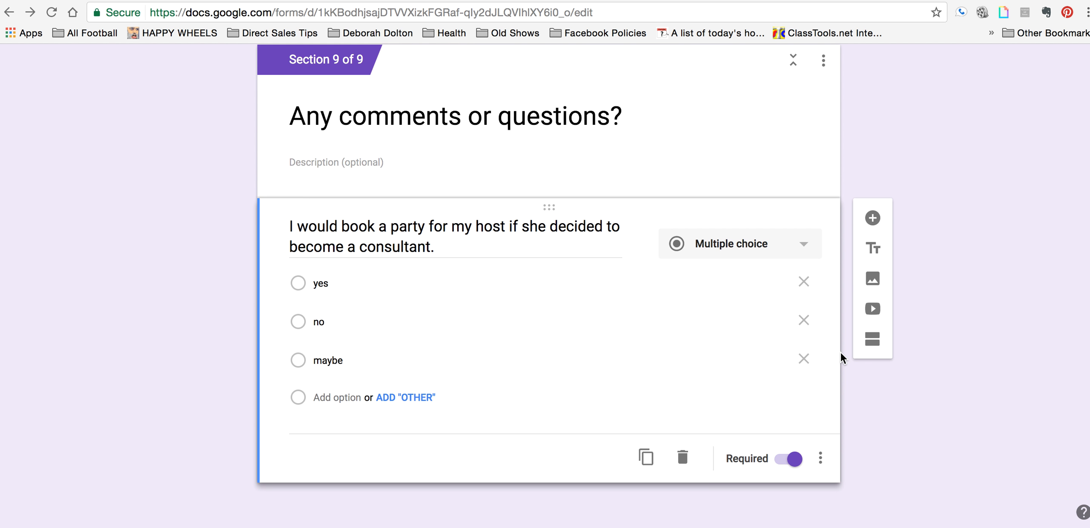
Add a Paragraph question titled "Any comments or Questions?" below the host booking question in section 9
left_click(859, 221)
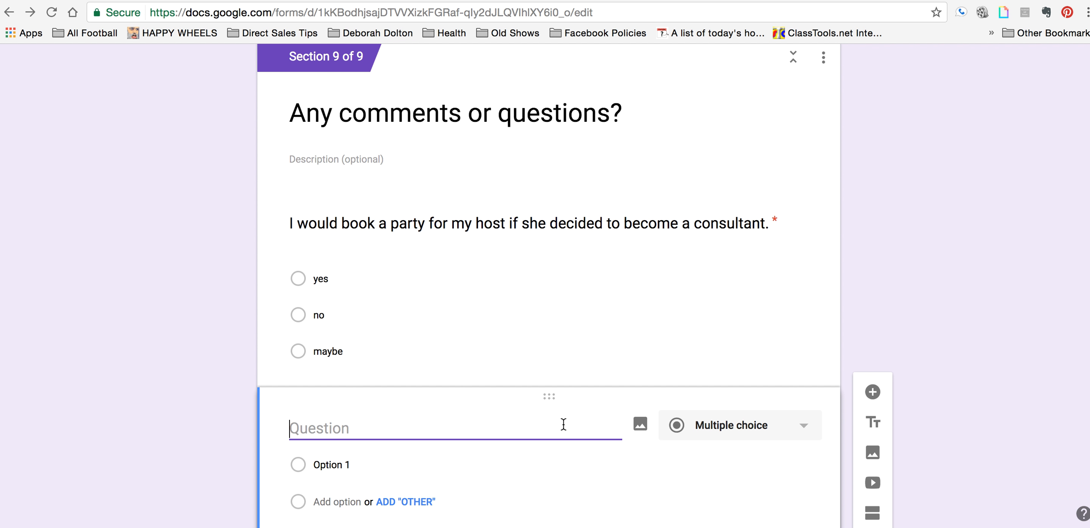
type("Any comments o")
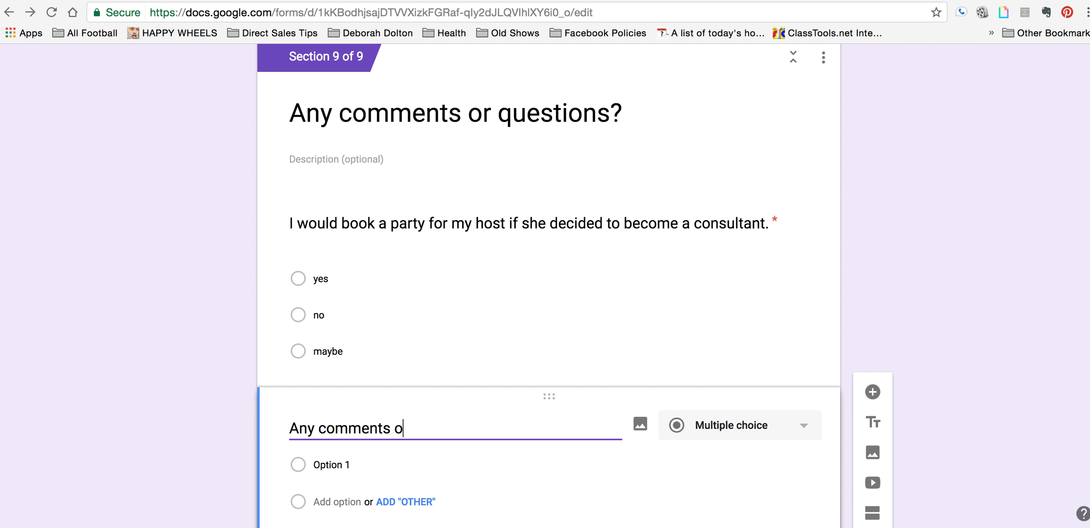
type("r Questions?")
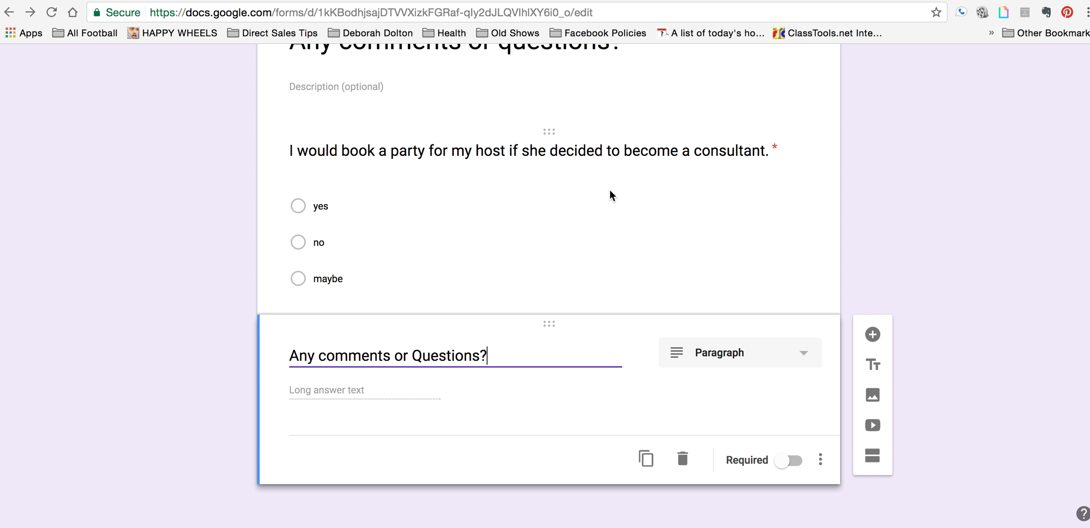
left_click(925, 173)
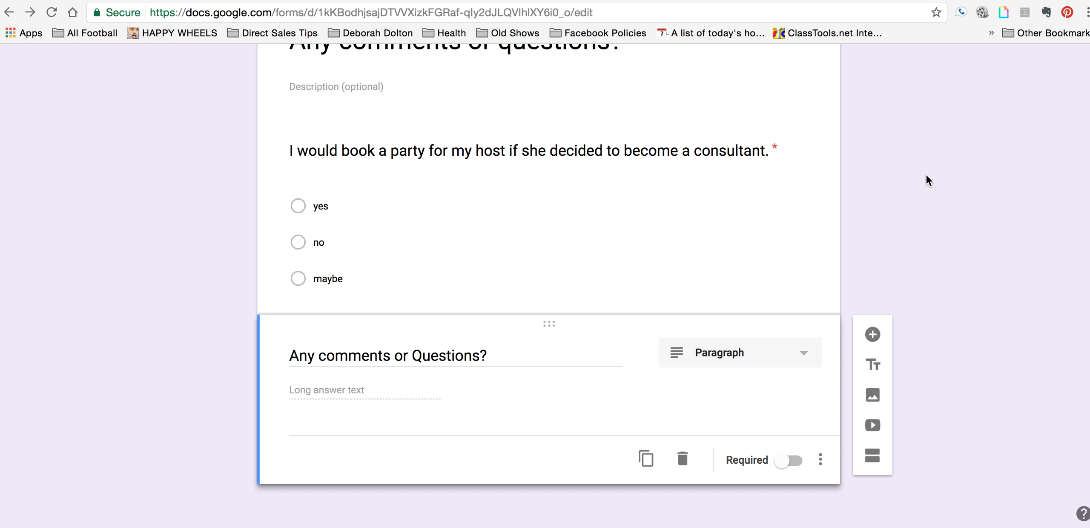
Open the First and Last Name question in section 1 and toggle its required setting off and back on
scroll(600, 142, "up", 20)
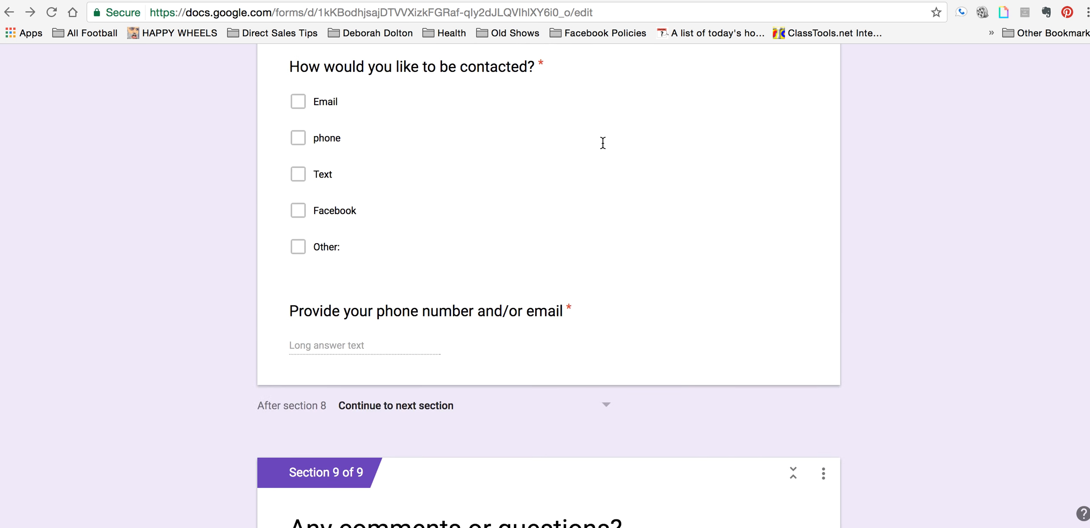
scroll(538, 287, "down", 1)
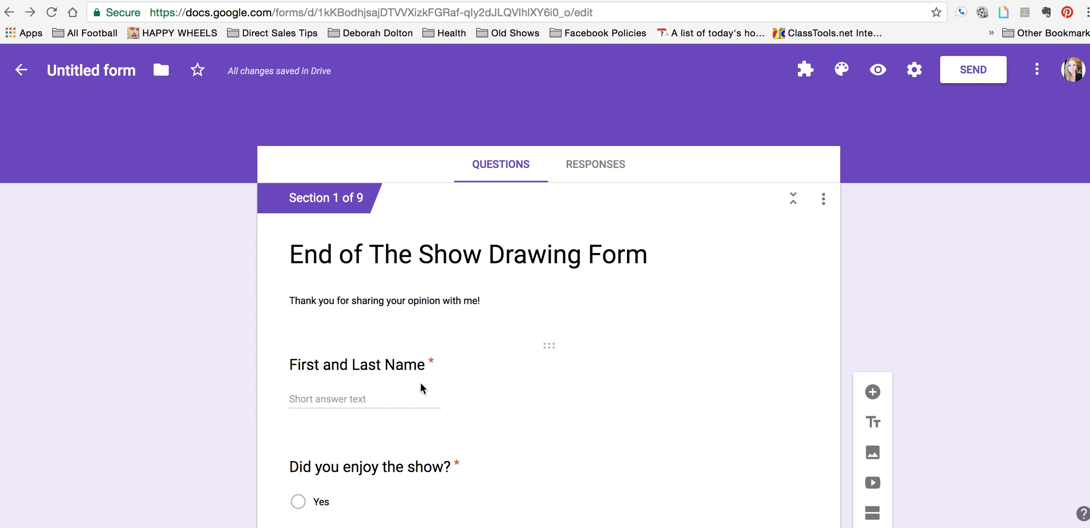
scroll(418, 385, "down", 3)
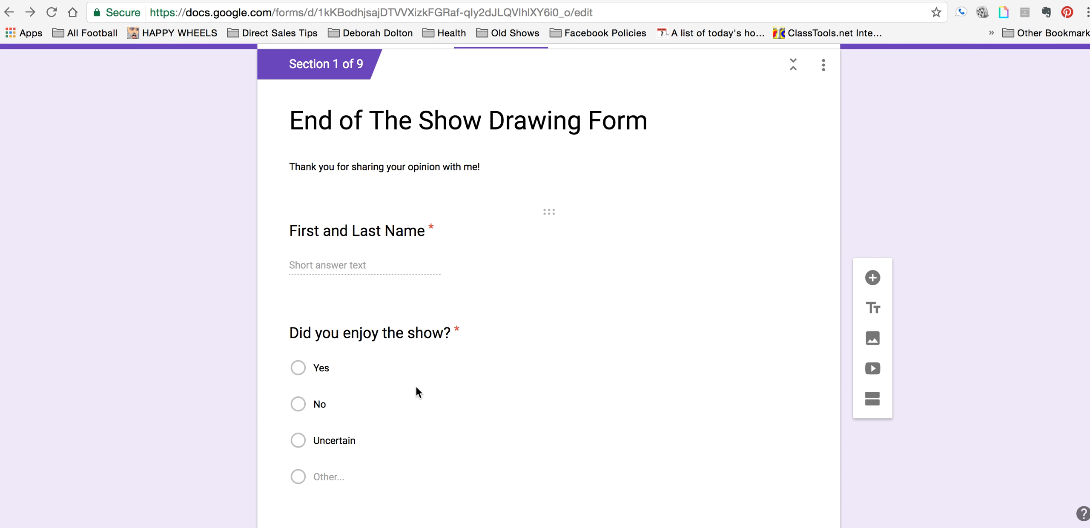
left_click(443, 228)
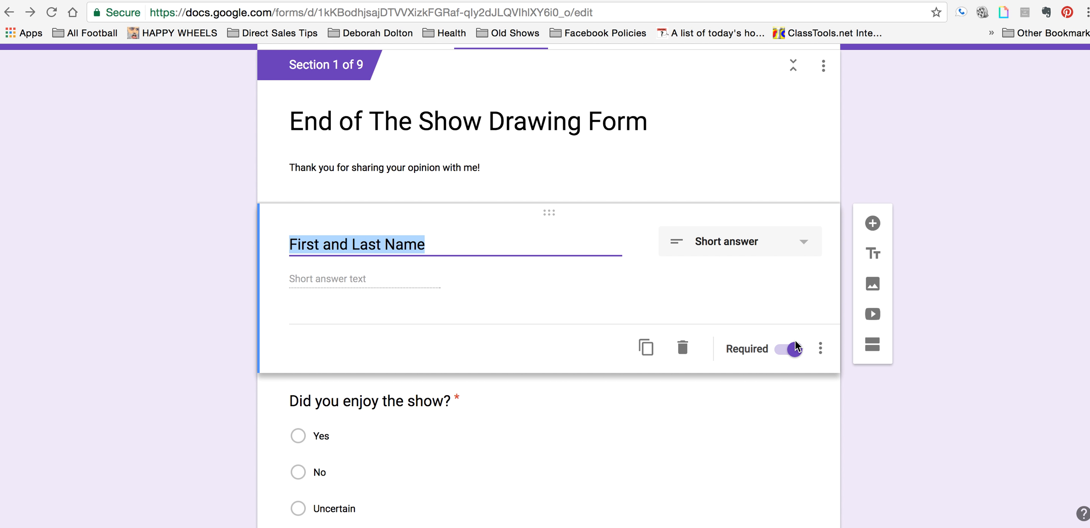
left_click(713, 275)
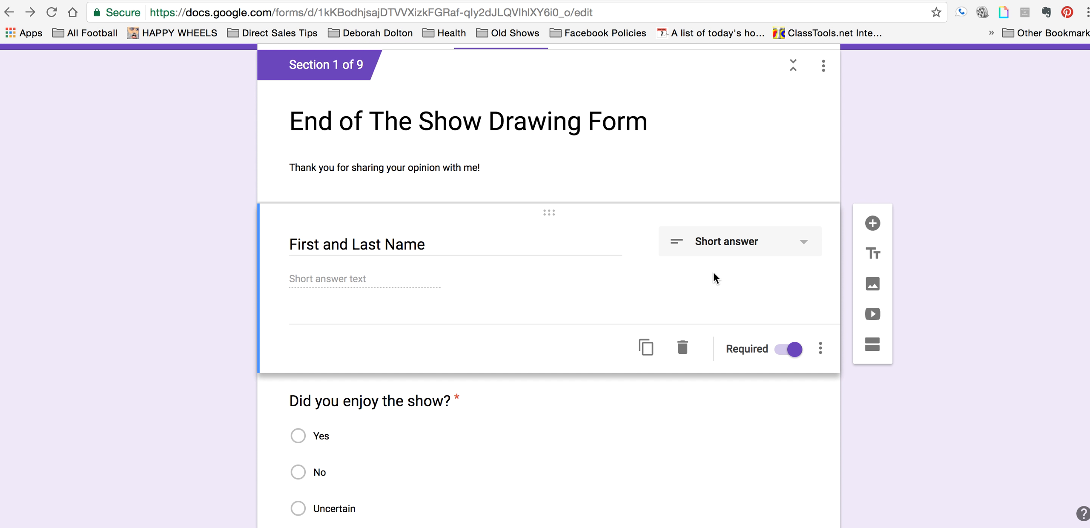
left_click(791, 352)
left_click(793, 353)
Review the section 1 questions for their required markings and examine where section 1 leads into section 2
scroll(695, 408, "down", 2)
scroll(693, 408, "down", 5)
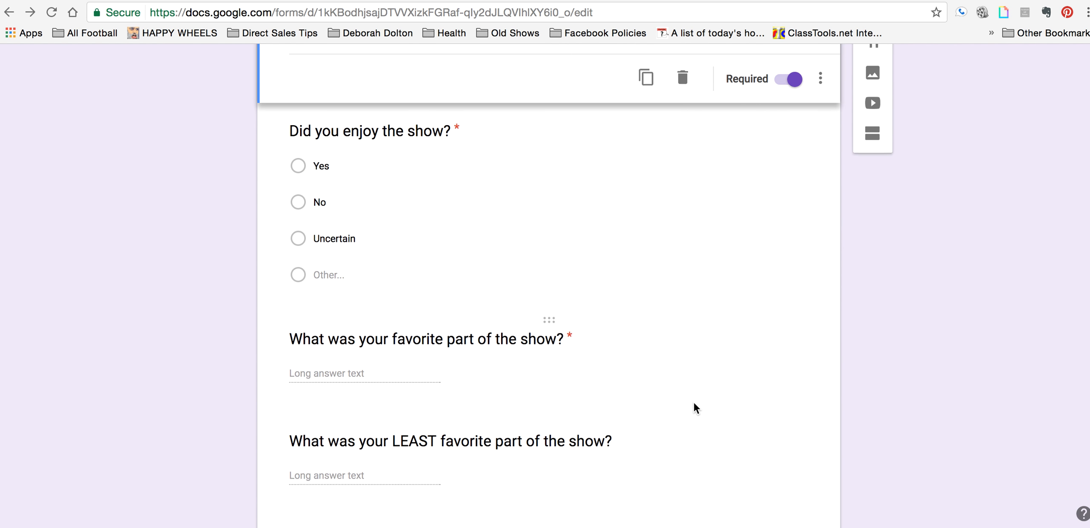
scroll(696, 392, "up", 5)
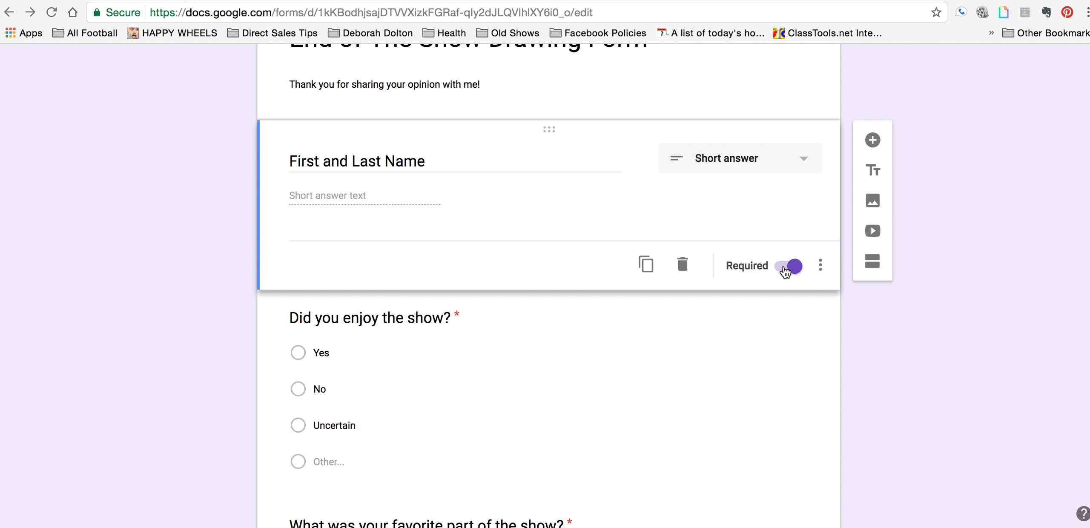
scroll(382, 382, "down", 3)
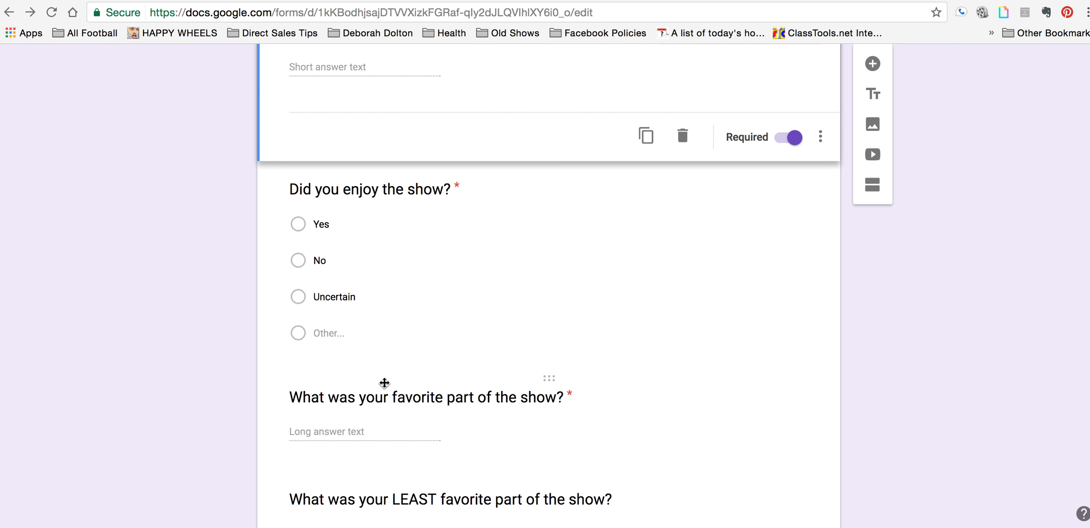
left_click(475, 256)
scroll(474, 256, "down", 6)
scroll(475, 256, "down", 5)
scroll(473, 342, "down", 1)
scroll(381, 383, "up", 10)
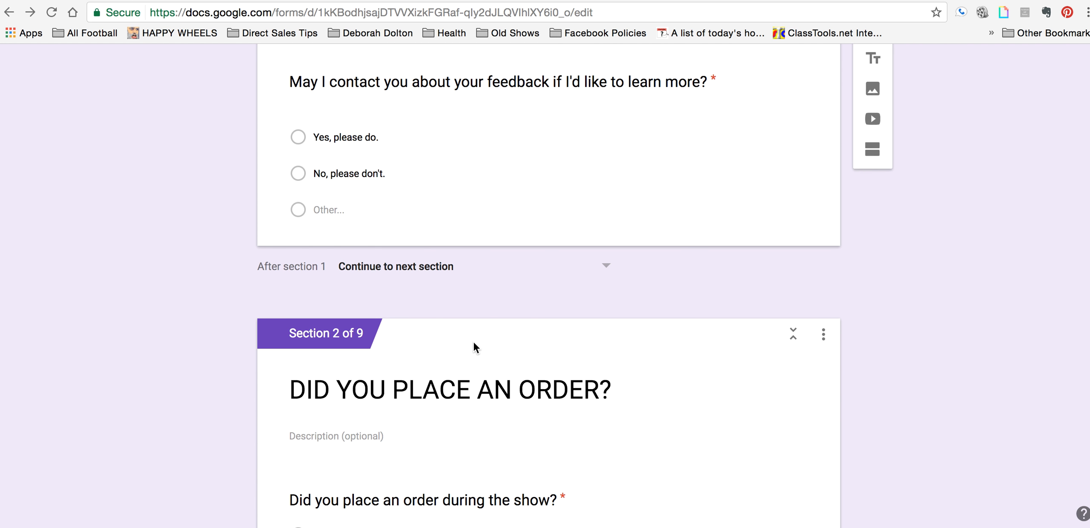